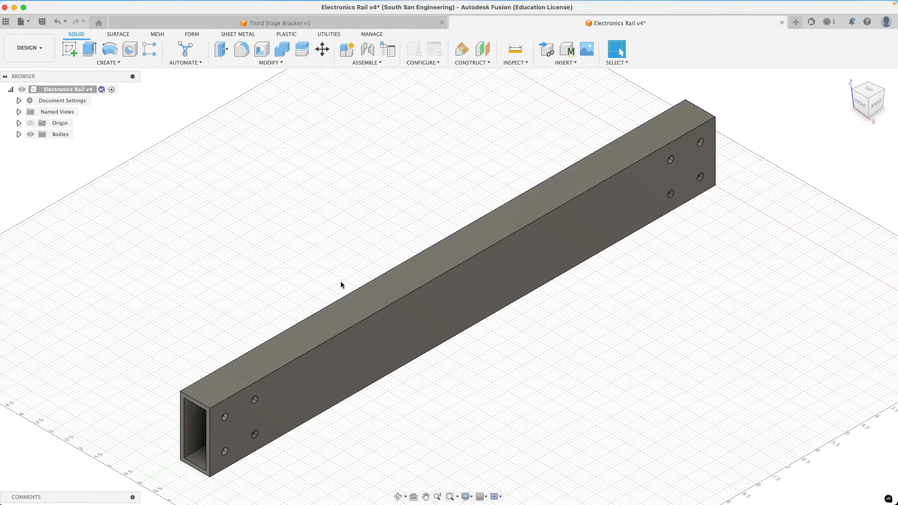
shift+scroll(267, 280, left, 5)
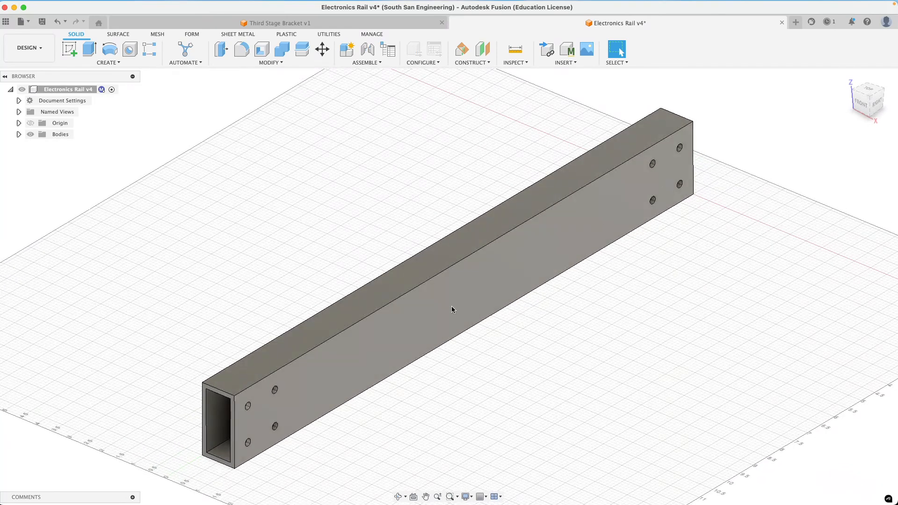
shift+scroll(322, 371, left, 15)
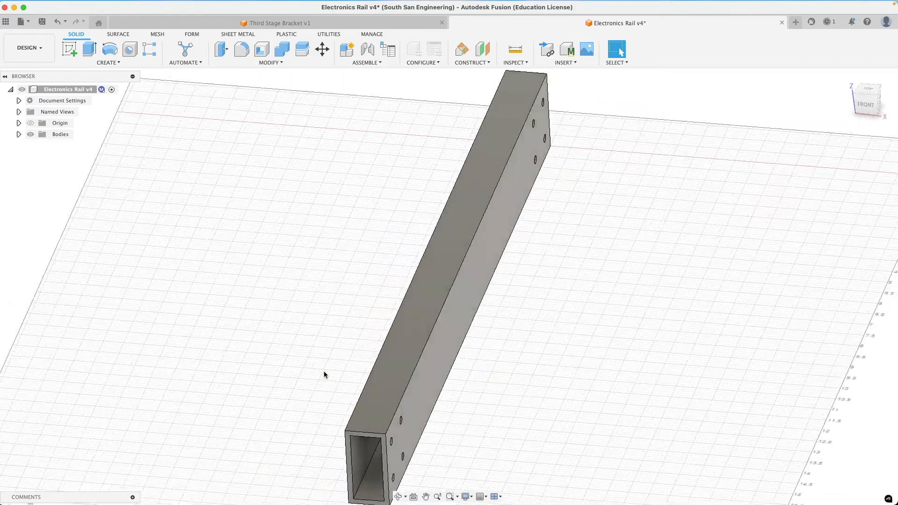
shift+scroll(325, 374, left, 15)
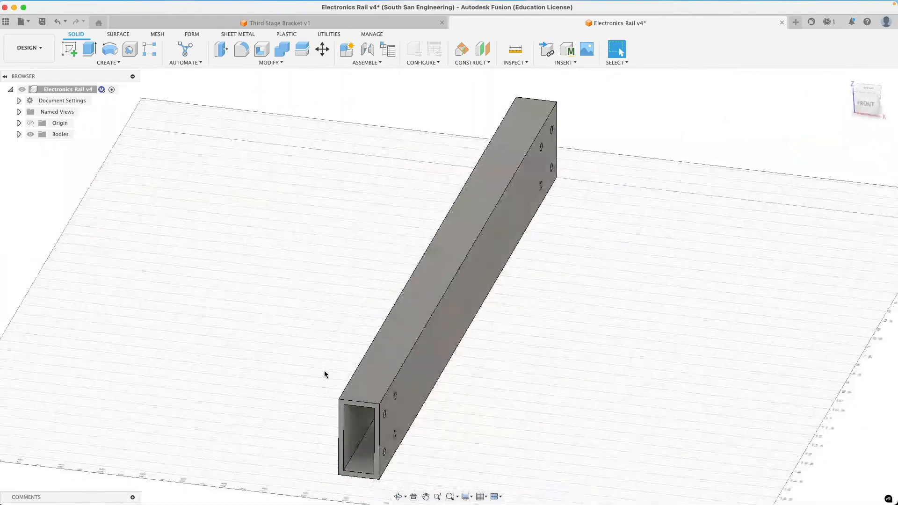
shift+scroll(325, 374, left, 15)
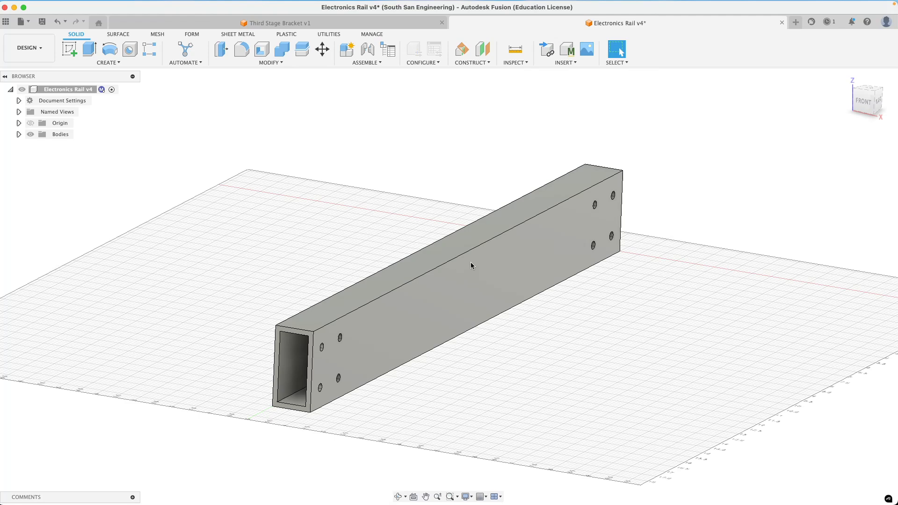
Switch from the Design workspace to the Manufacture workspace with the rail in its home view.
click(40, 49)
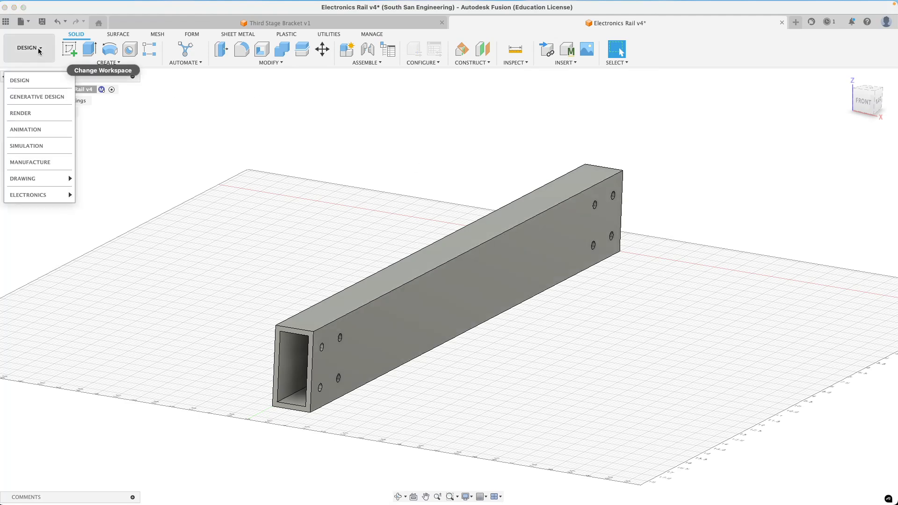
click(38, 162)
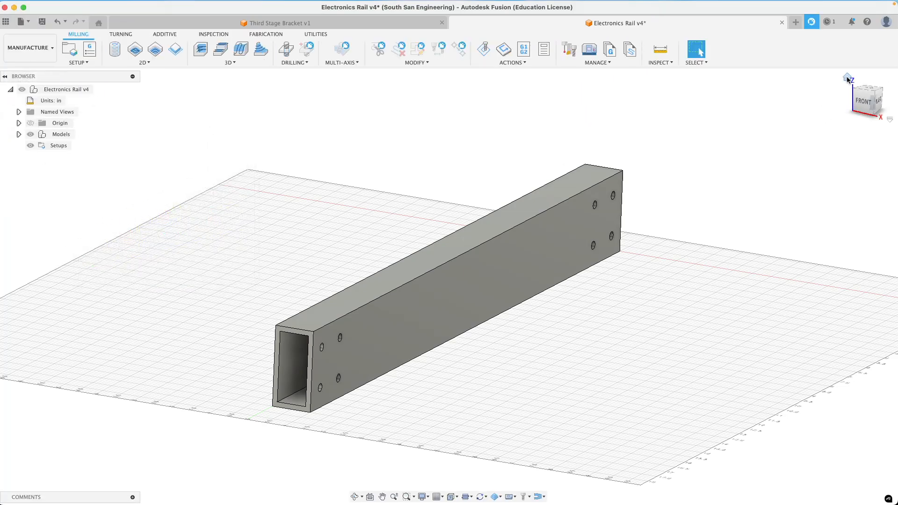
click(847, 79)
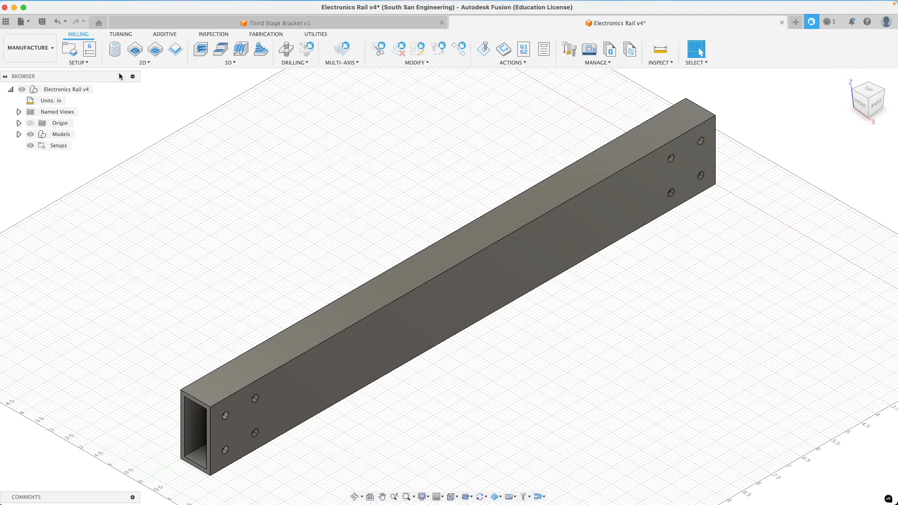
Create a new milling setup for the rail and choose the Omio MPC-125 as its machine.
click(78, 63)
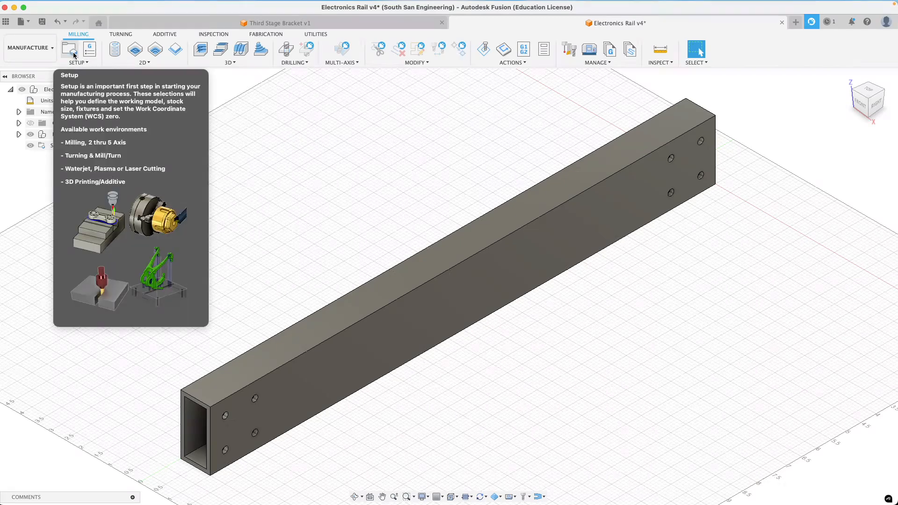
click(70, 50)
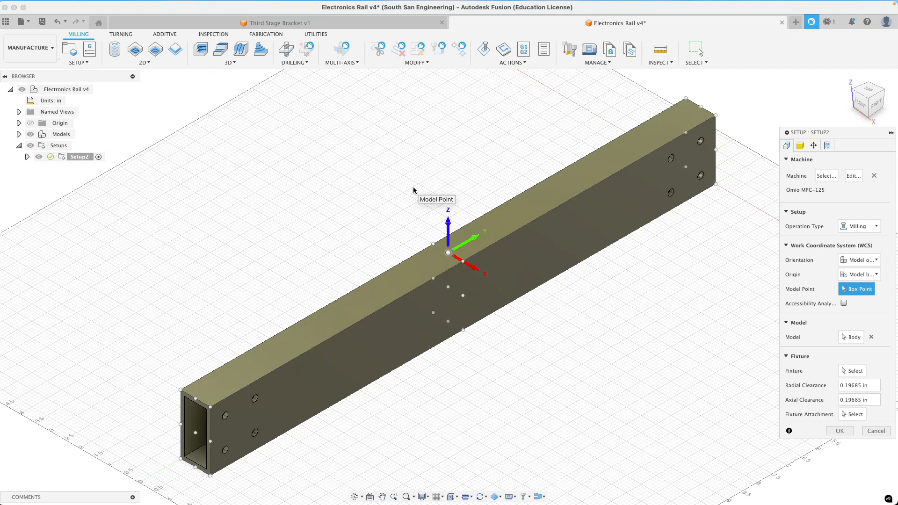
click(826, 176)
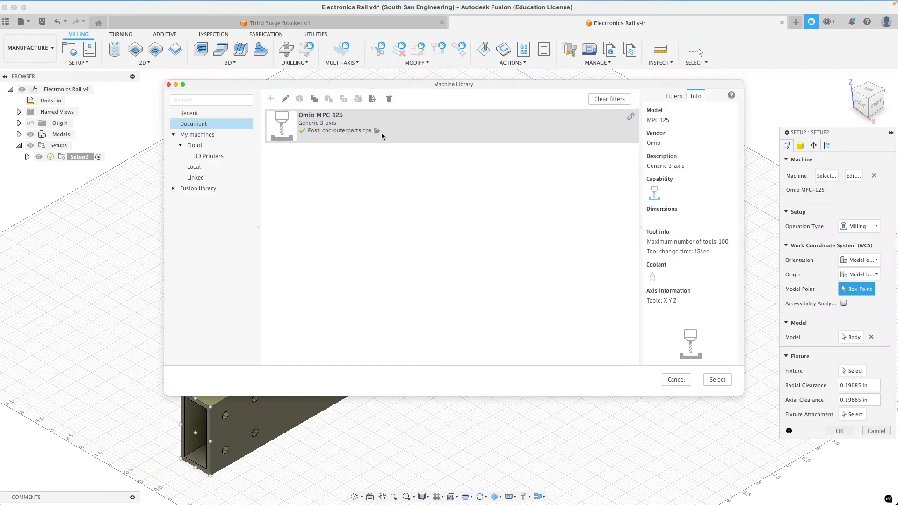
click(382, 136)
click(717, 379)
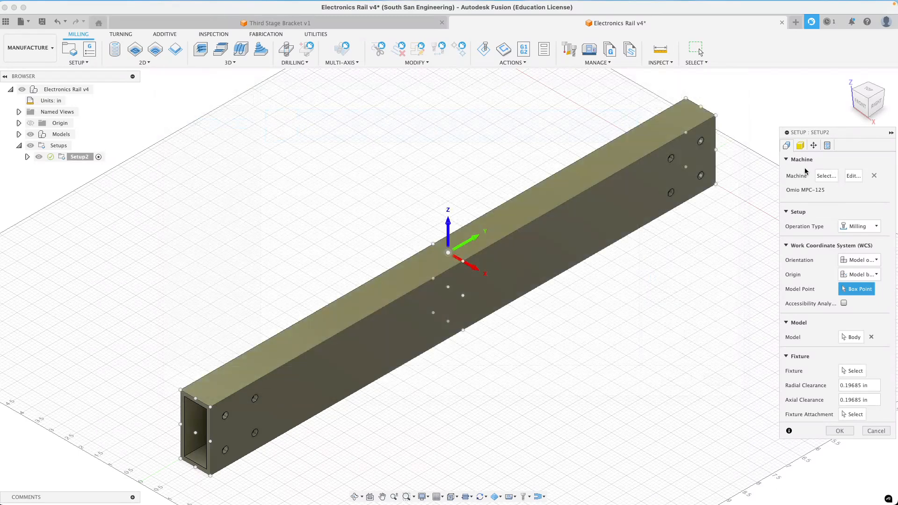
Set the work coordinate orientation to Z axis/plane & X axis and take the rail's wide face with the holes as the Z axis.
mouse_move(794, 194)
drag(872, 103, 876, 107)
click(876, 107)
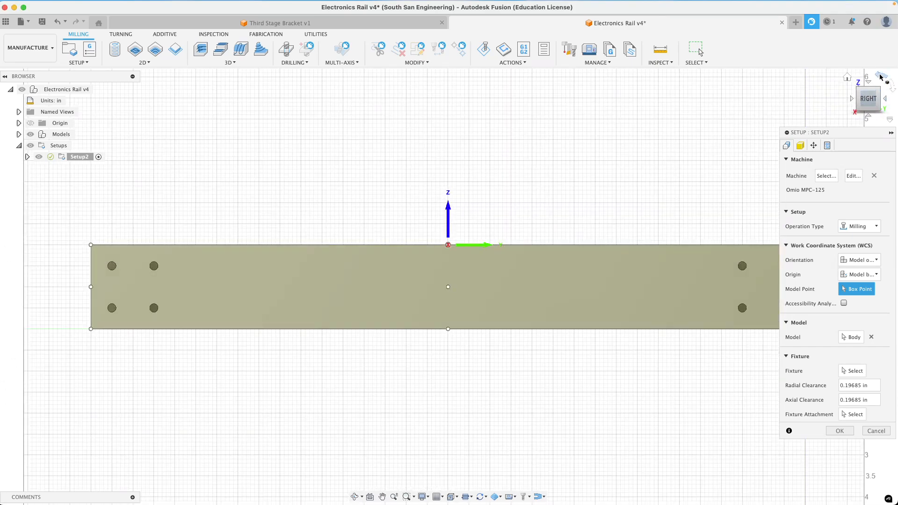
click(873, 83)
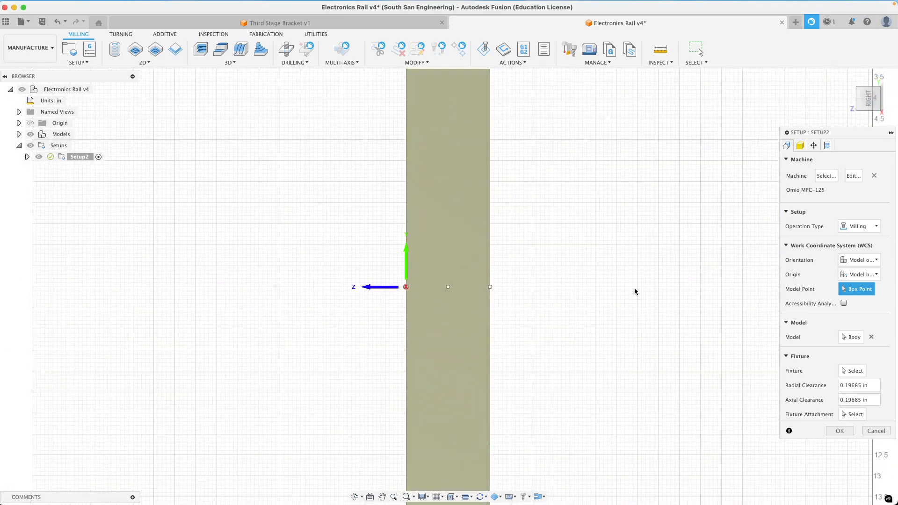
shift+scroll(624, 297, down, 10)
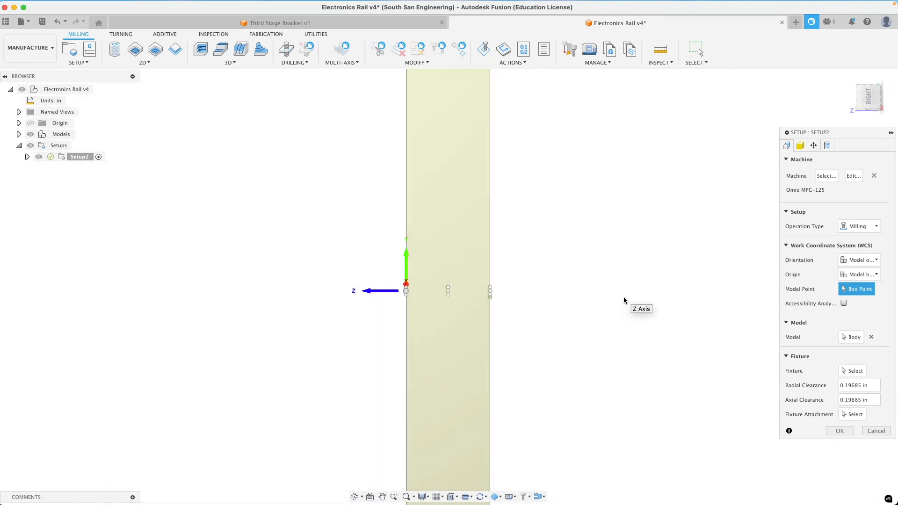
shift+scroll(623, 300, down, 10)
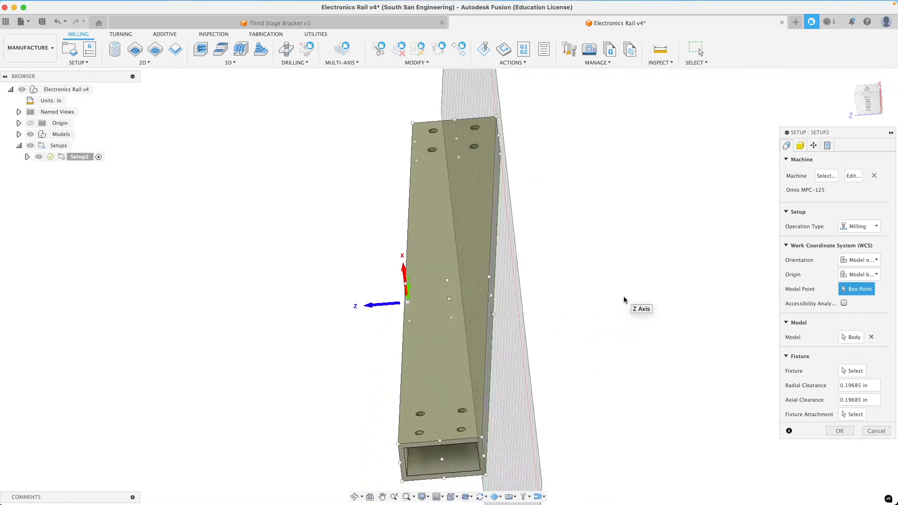
shift+scroll(555, 332, left, 5)
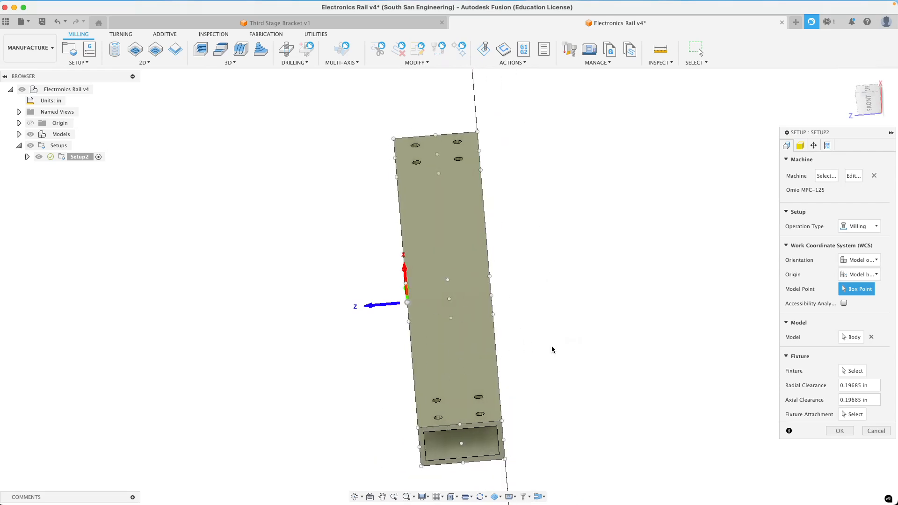
shift+scroll(552, 349, left, 5)
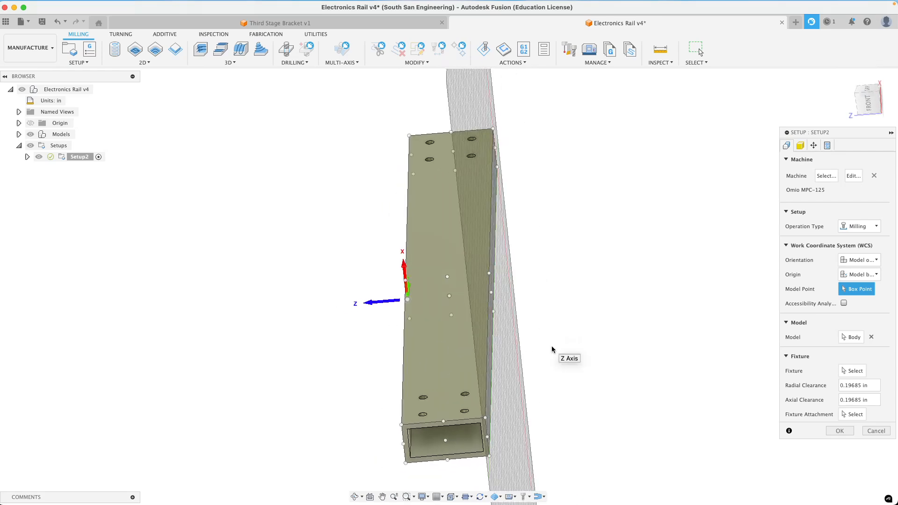
shift+scroll(552, 349, right, 5)
shift+scroll(552, 349, left, 2)
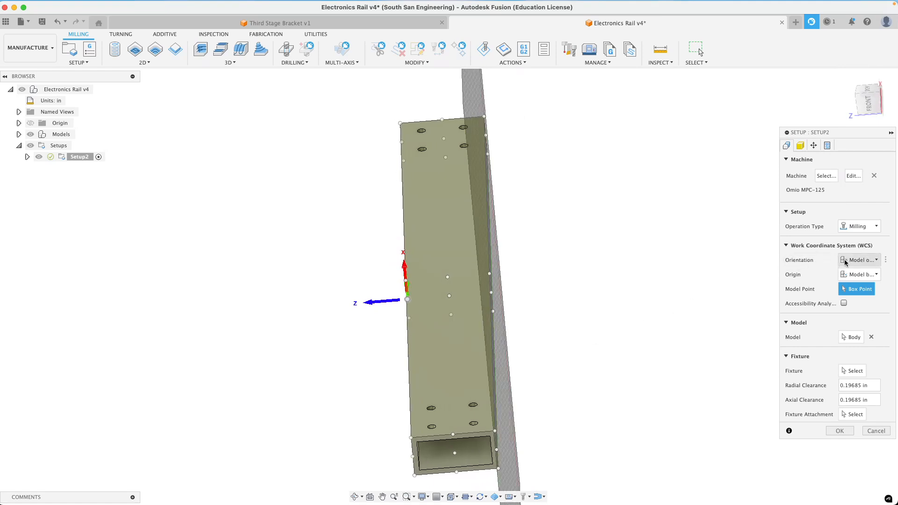
mouse_move(858, 263)
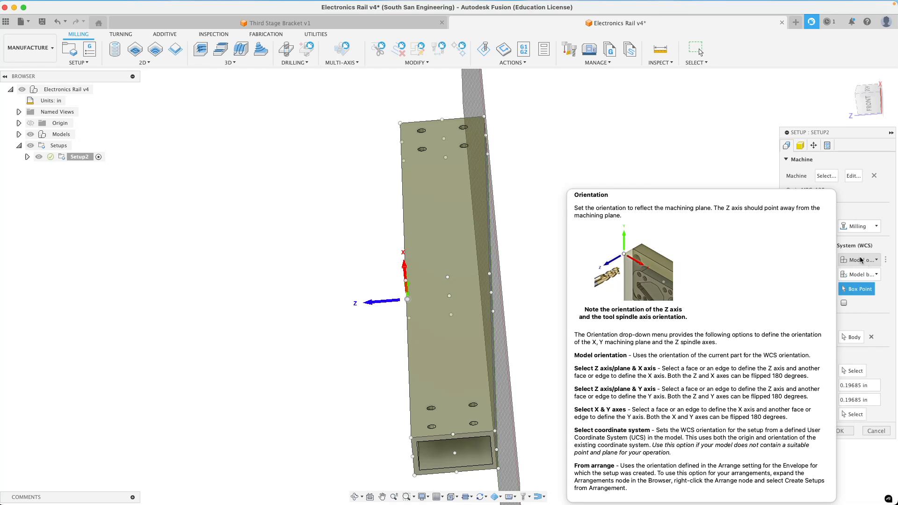
click(860, 260)
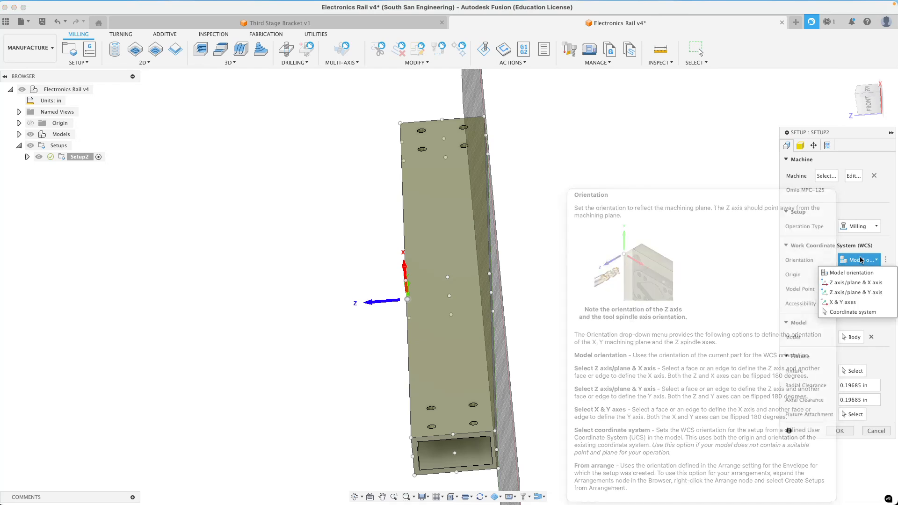
click(859, 283)
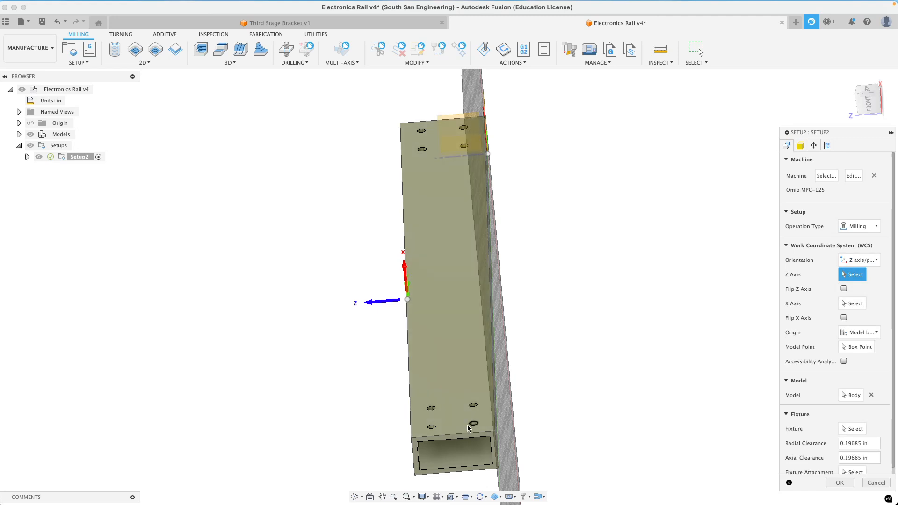
click(446, 302)
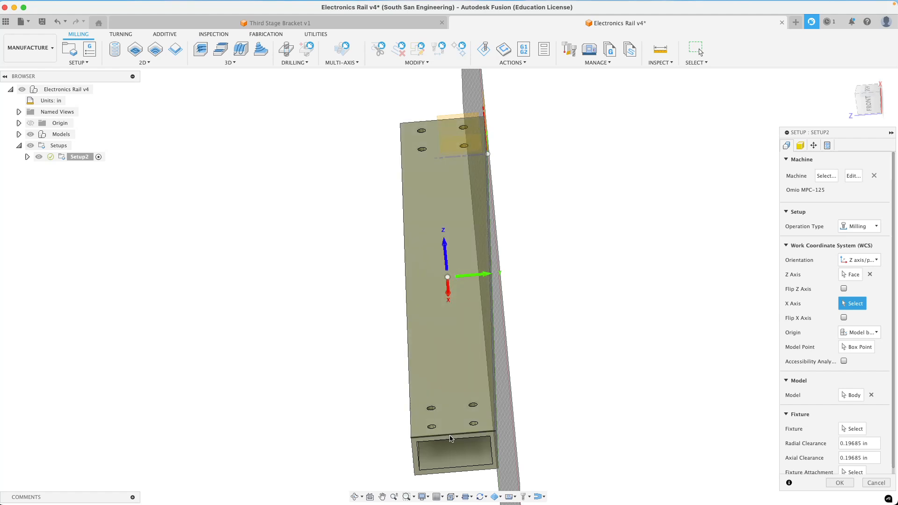
Use the short edge of the wide face at the rail's near open end as the X axis and flip its direction.
click(452, 438)
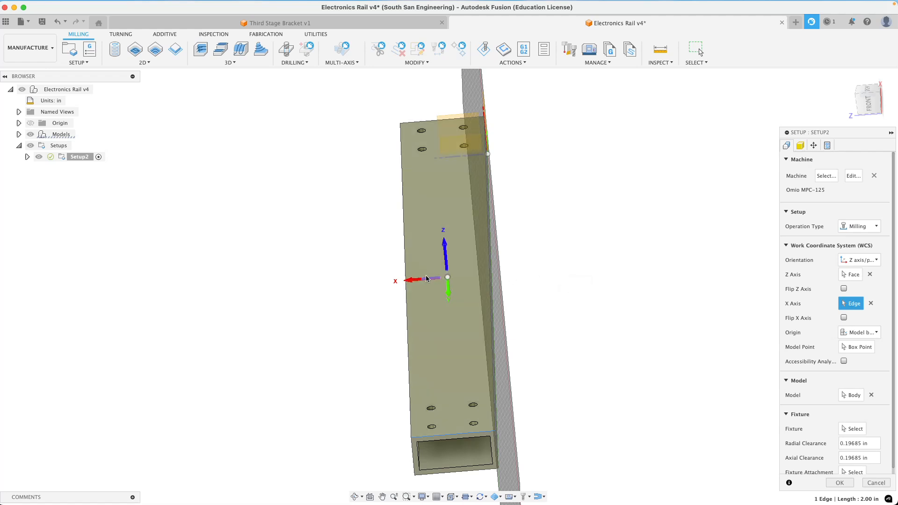
click(410, 282)
shift+scroll(534, 303, right, 5)
shift+scroll(534, 304, left, 4)
shift+scroll(534, 303, right, 3)
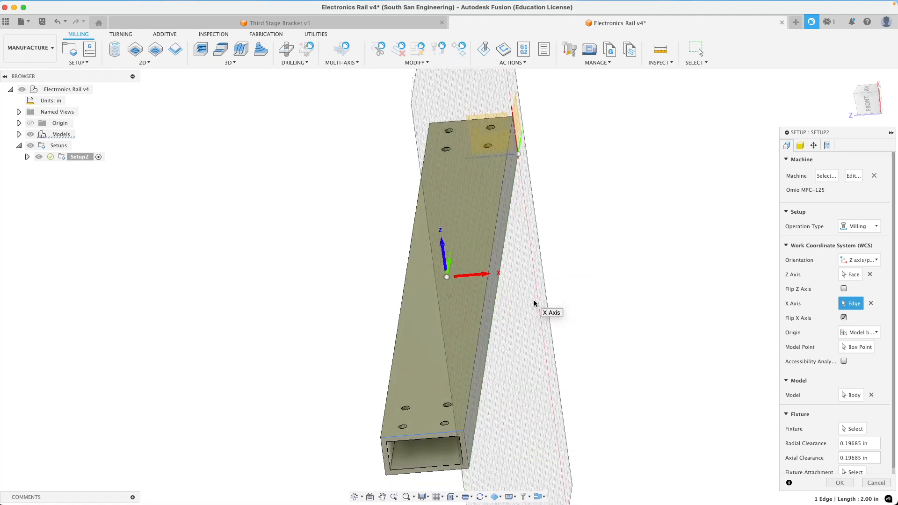
shift+scroll(534, 303, left, 2)
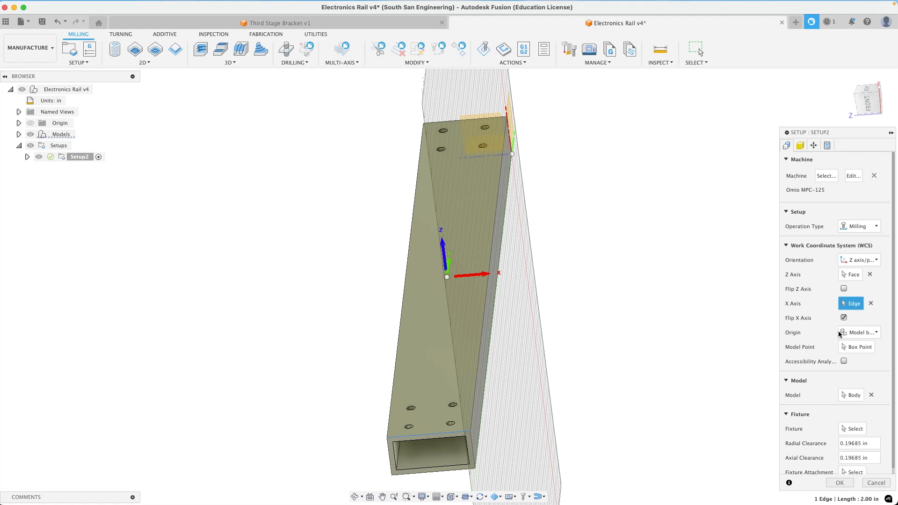
Keep the origin as a model box point and place it at the near corner of the drilled face where the flipped X axis runs inward.
click(854, 332)
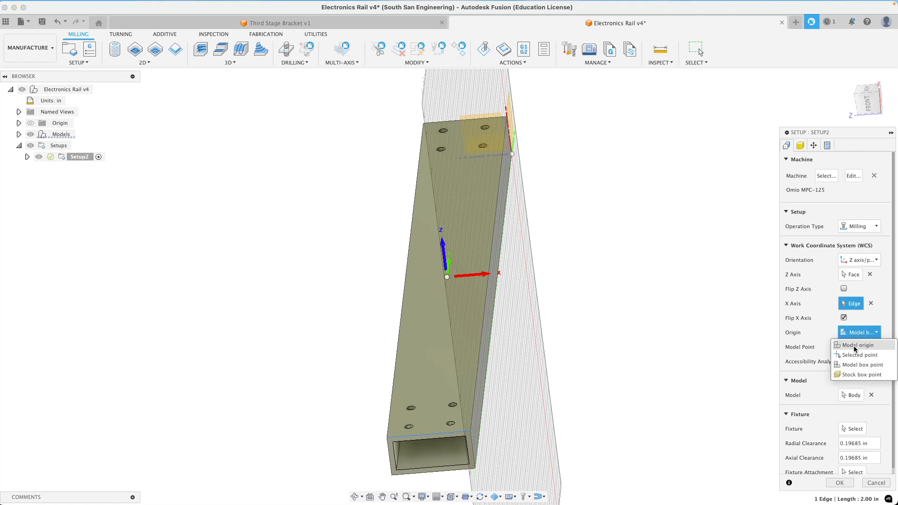
click(829, 333)
click(851, 333)
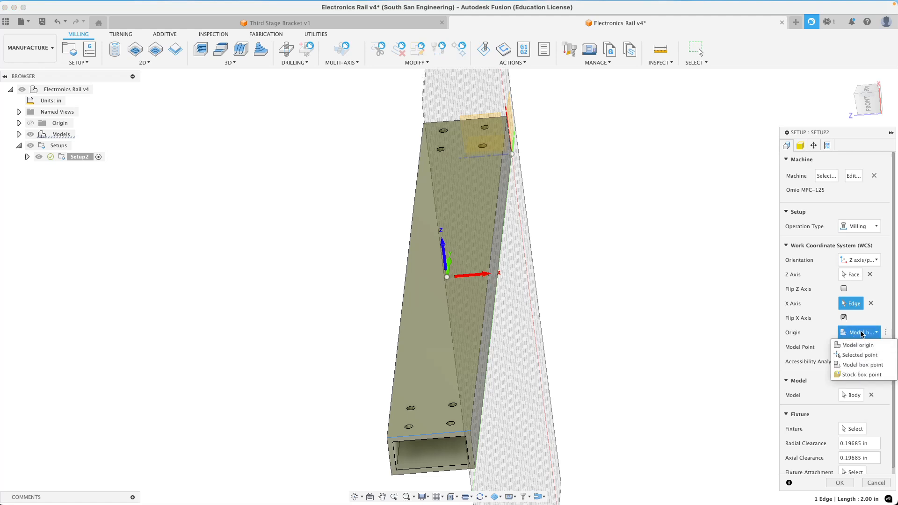
click(856, 365)
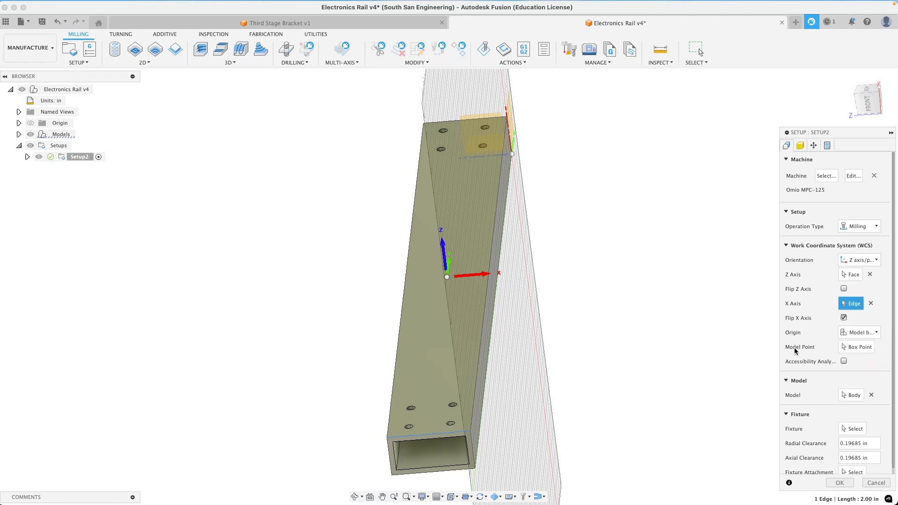
click(863, 350)
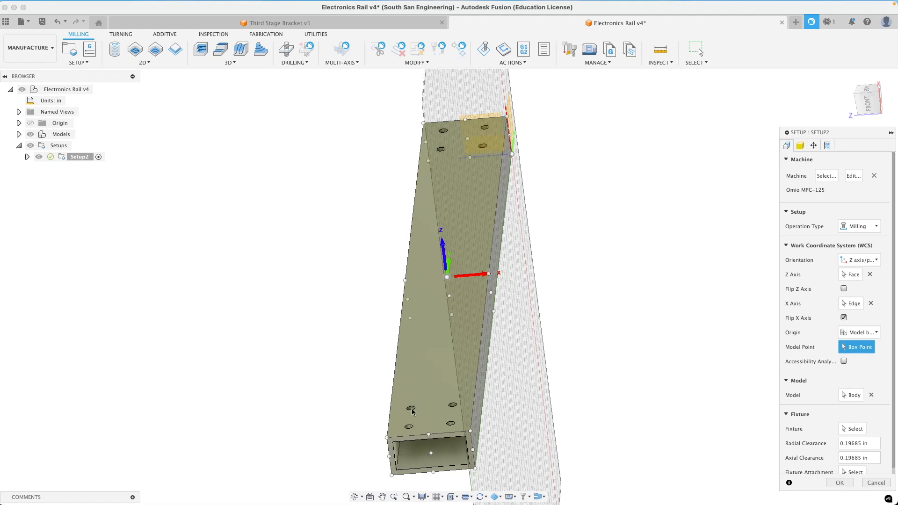
click(387, 439)
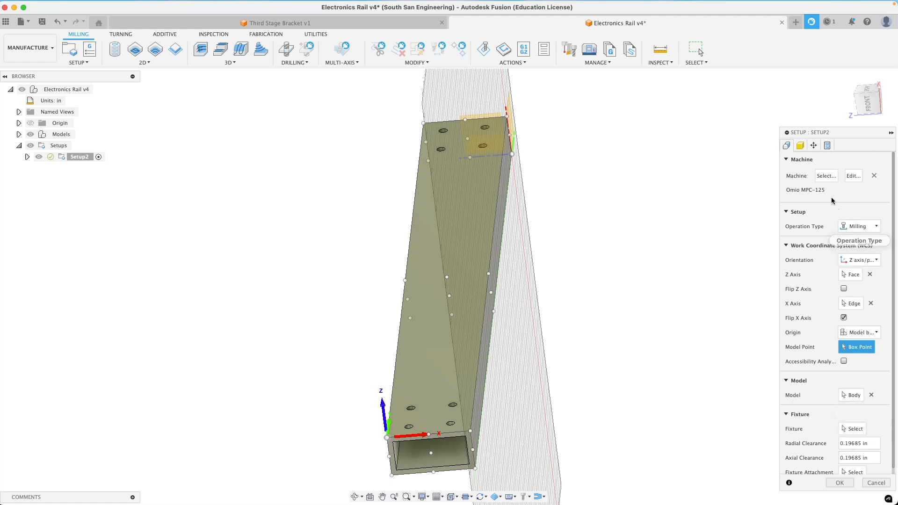
Keep the stock as a relative size box with no additional stock and finish the setup.
click(800, 145)
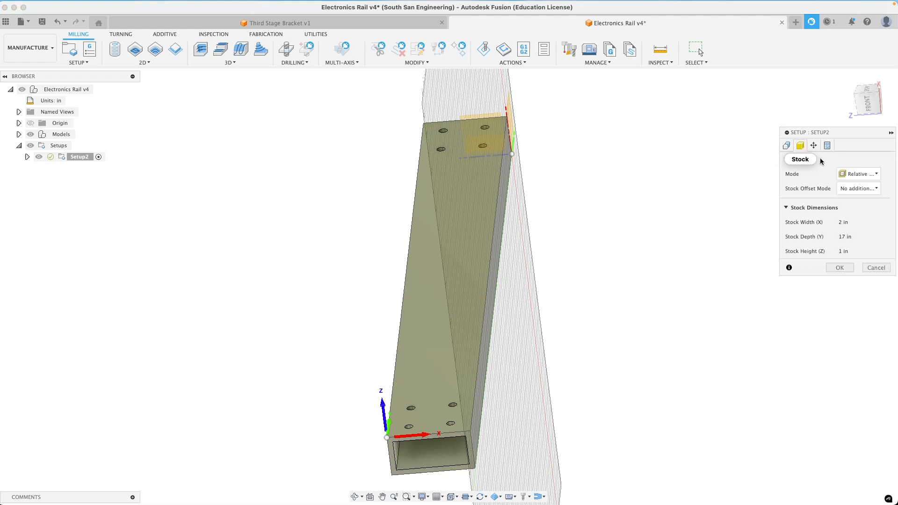
click(863, 179)
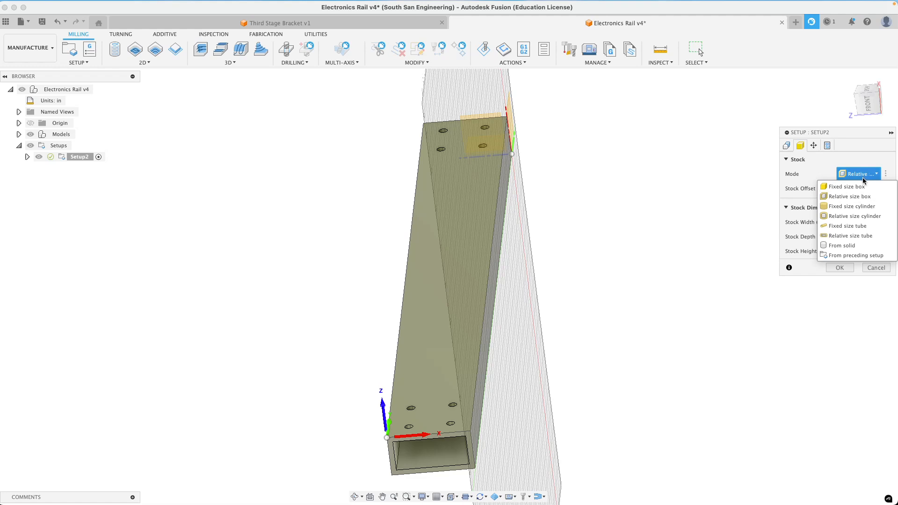
click(869, 177)
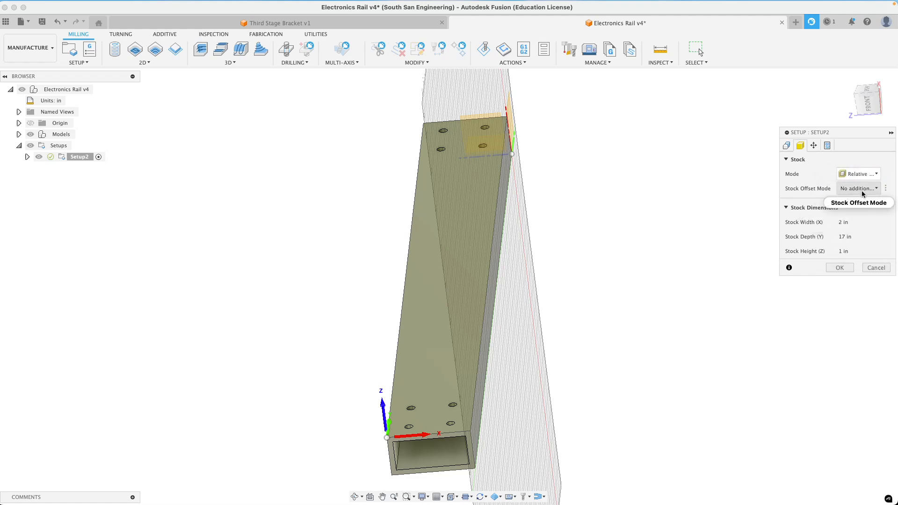
mouse_move(863, 193)
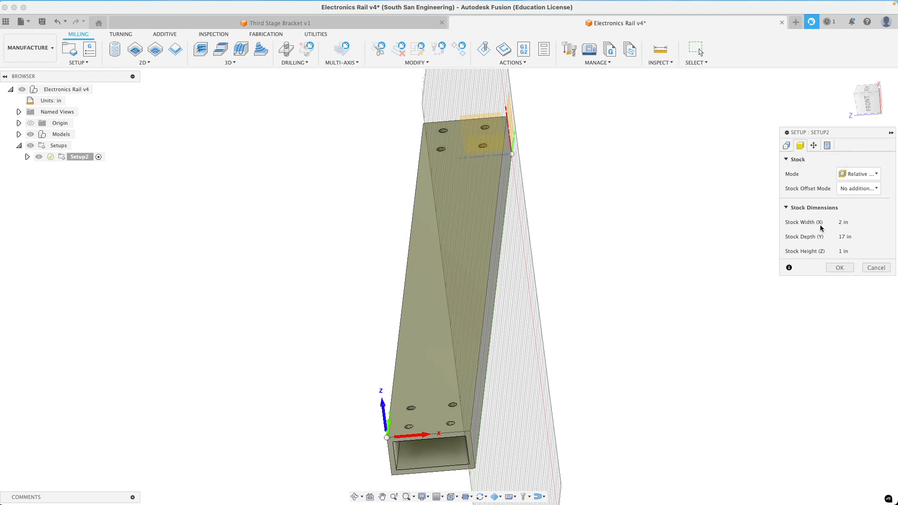
click(840, 267)
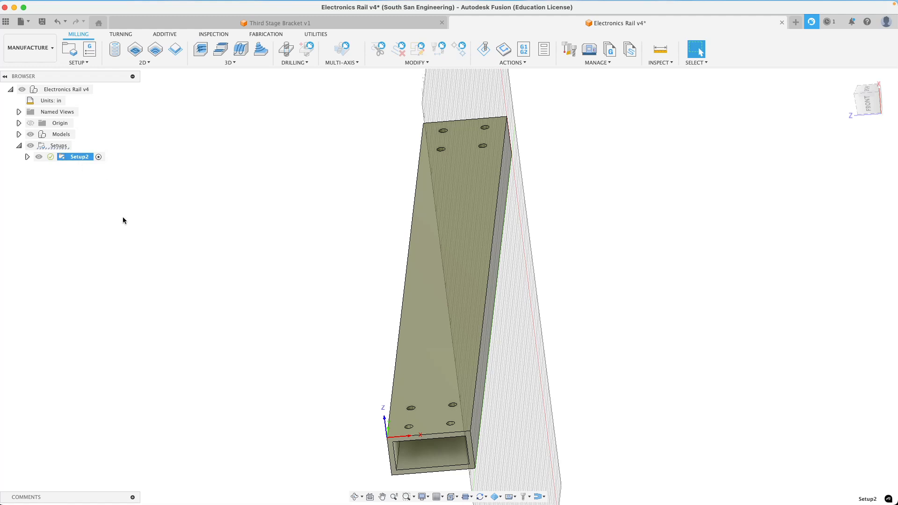
Rename the new milling setup as Electronics Rail.
click(77, 157)
text(Electronics Ra)
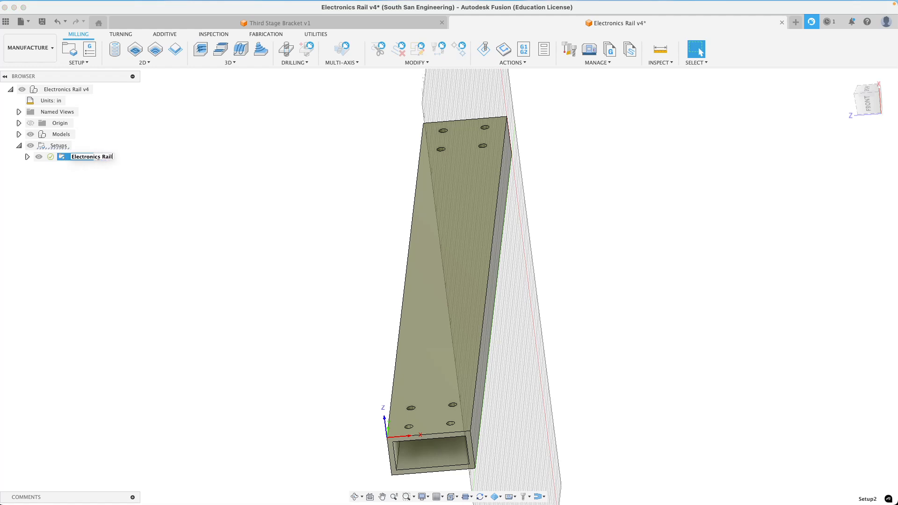
text(il)
key(Return)
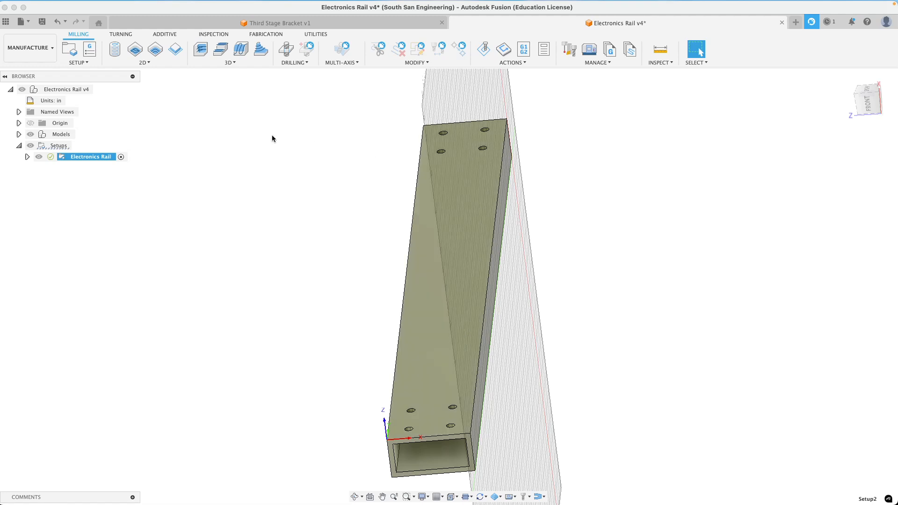
Start a 2D Bore operation with the #1 Ø4mm flat endmill and keep the Aluminum - Roughing (custom) feed preset.
click(131, 63)
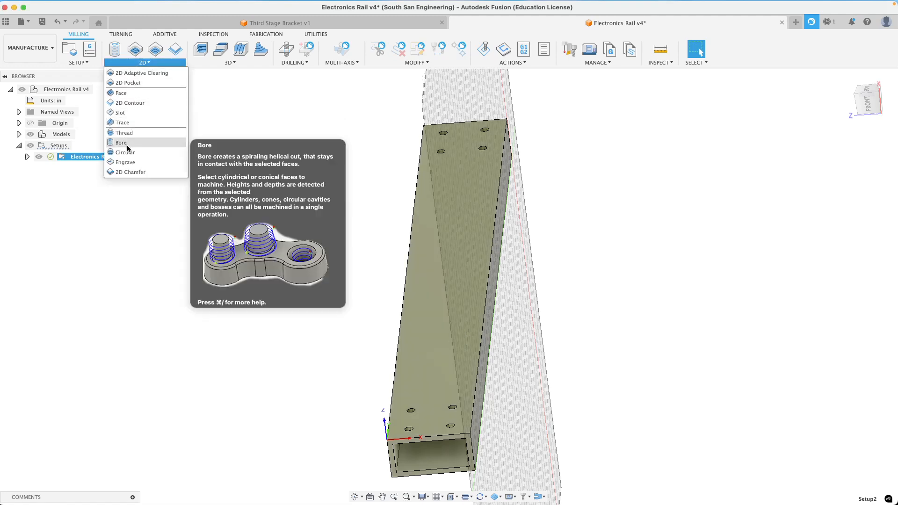
click(133, 64)
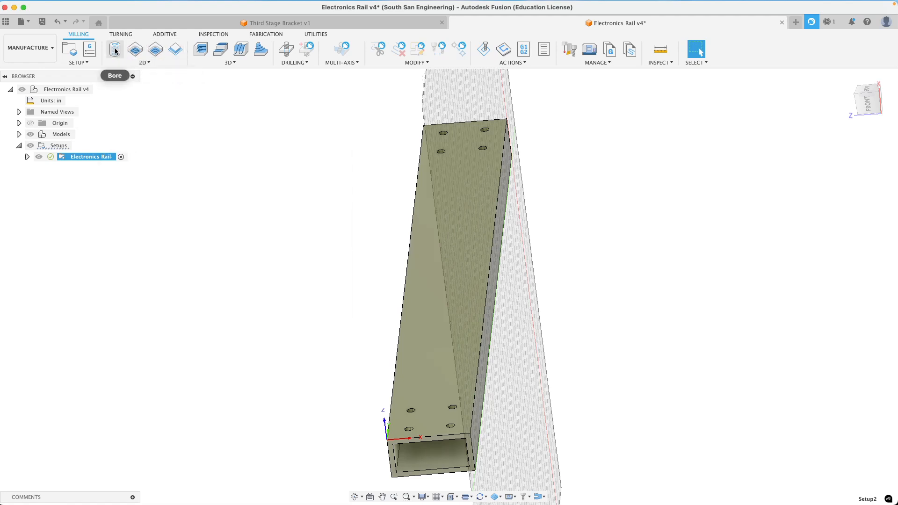
click(116, 49)
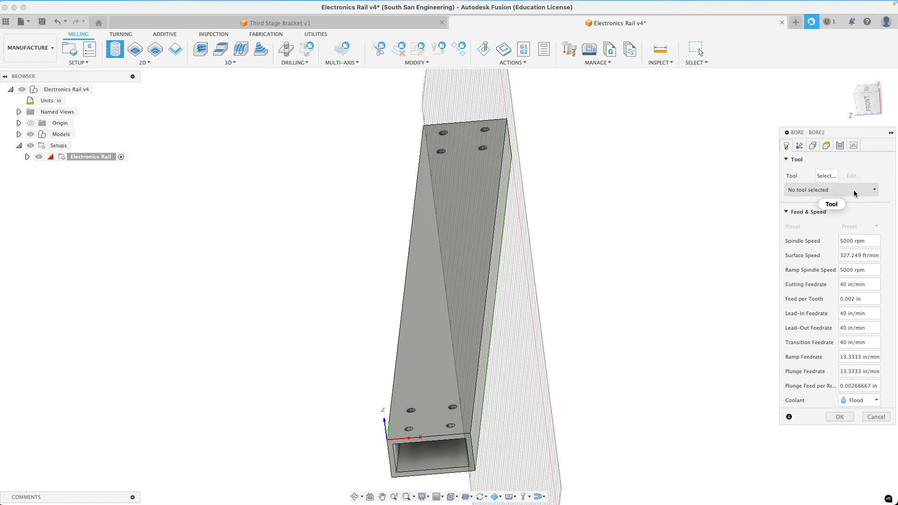
click(837, 189)
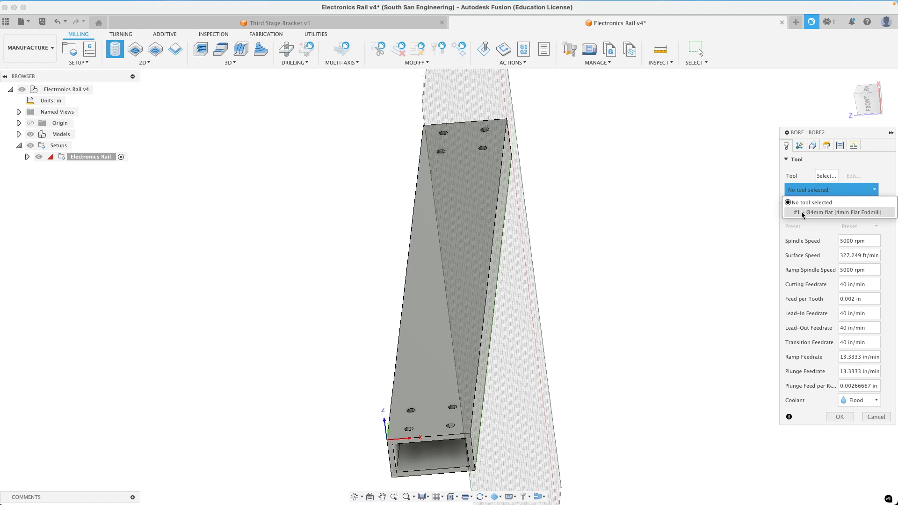
click(817, 211)
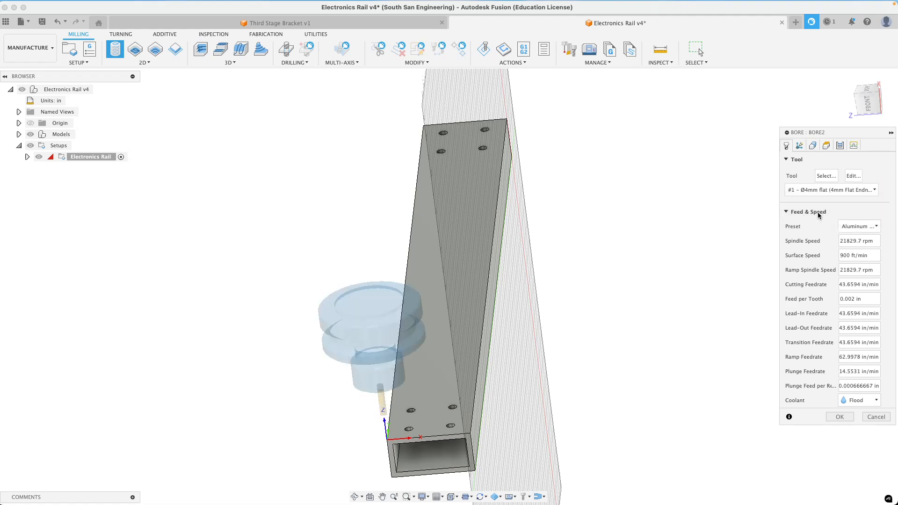
click(840, 190)
click(842, 202)
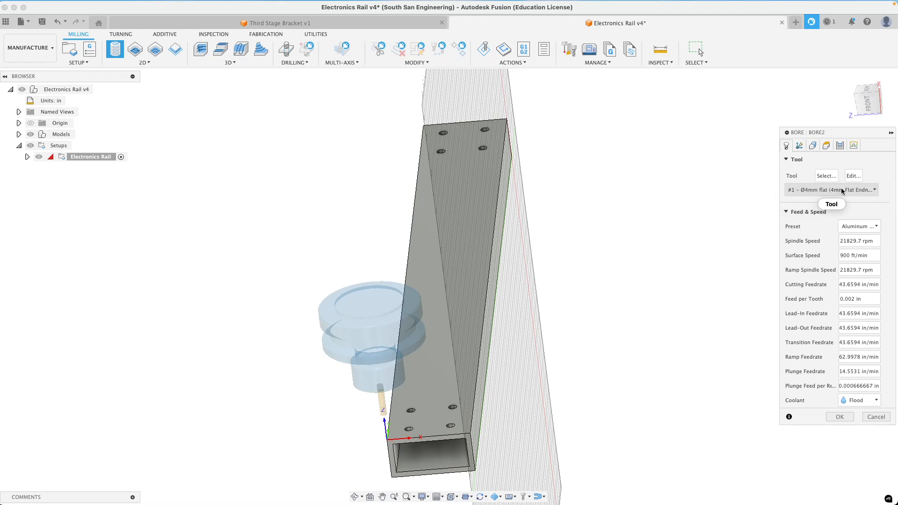
click(856, 227)
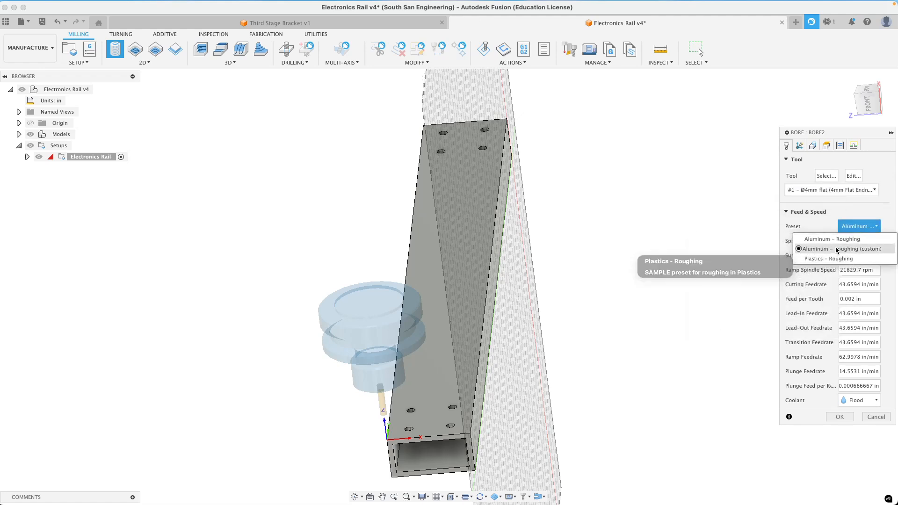
click(862, 228)
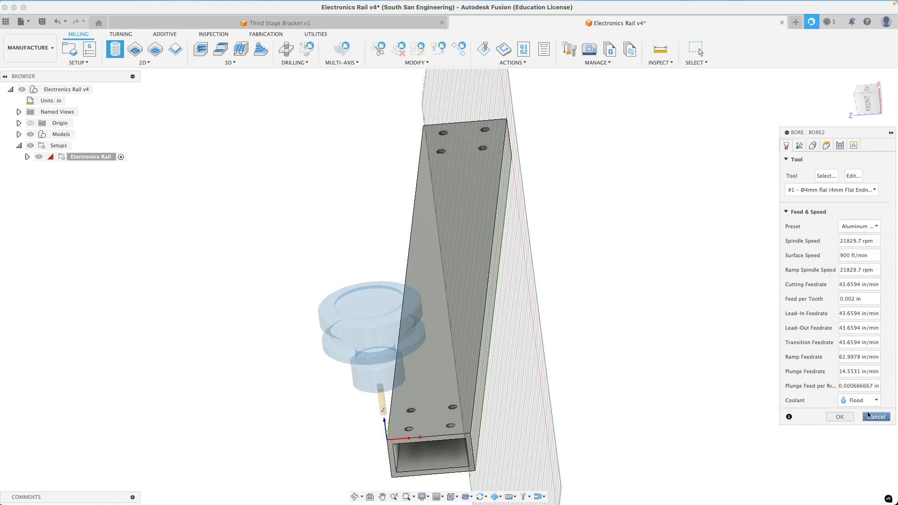
Pick the circular faces of the four holes near the rail's open end as the bore geometry.
click(812, 146)
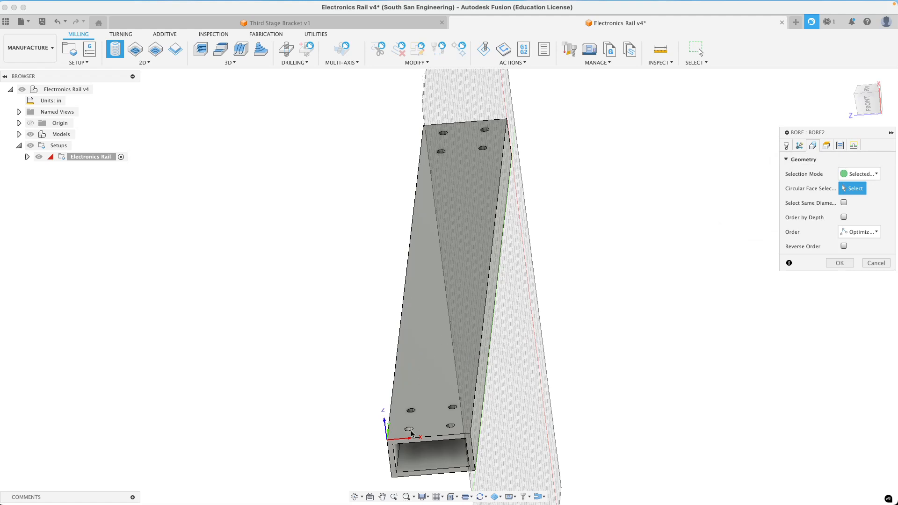
scroll(414, 431, up, 5)
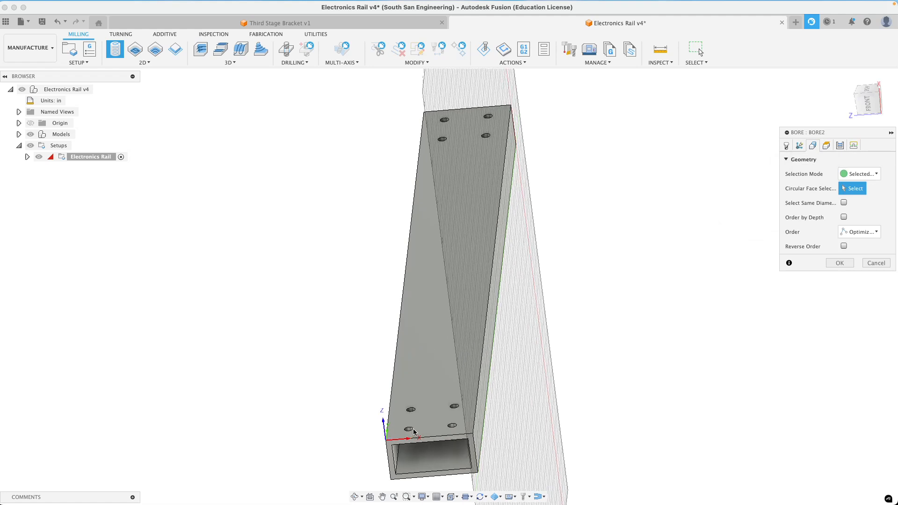
click(409, 429)
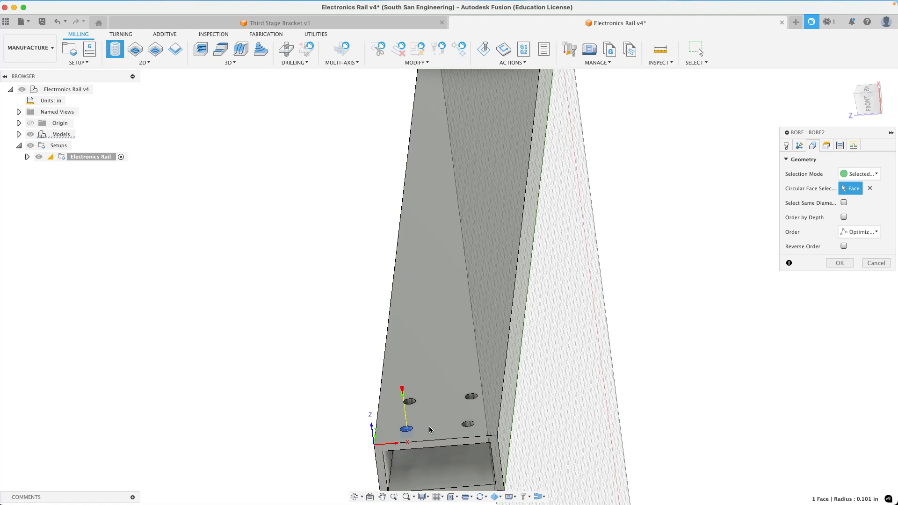
click(469, 424)
click(472, 397)
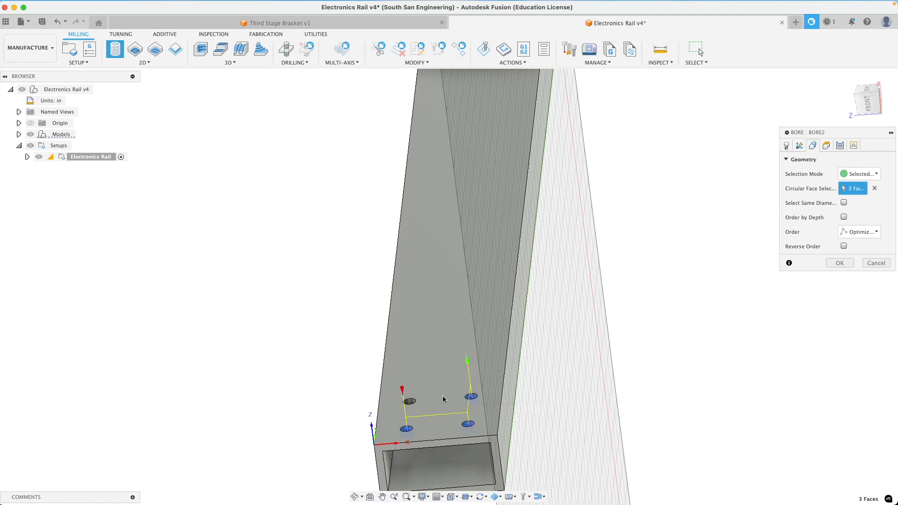
click(409, 403)
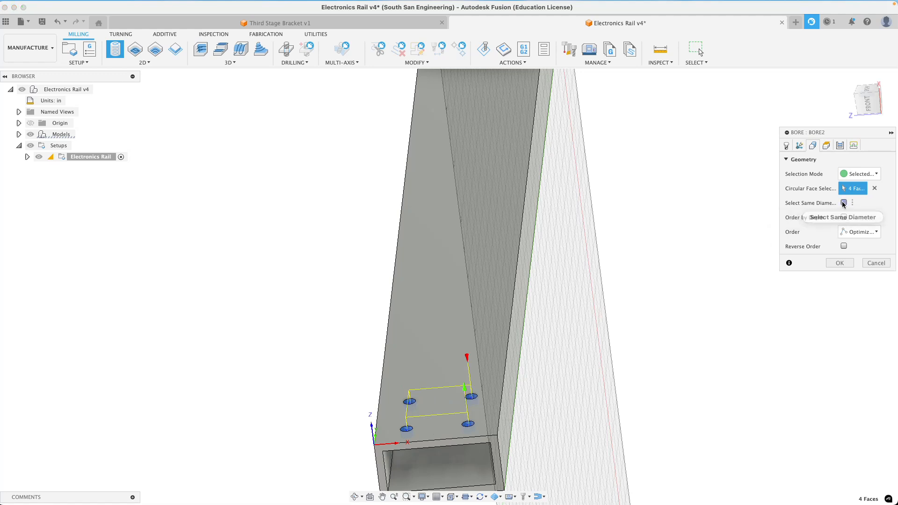
Extend the bore selection to all holes of the same diameter, limited to the same Z top height.
click(843, 203)
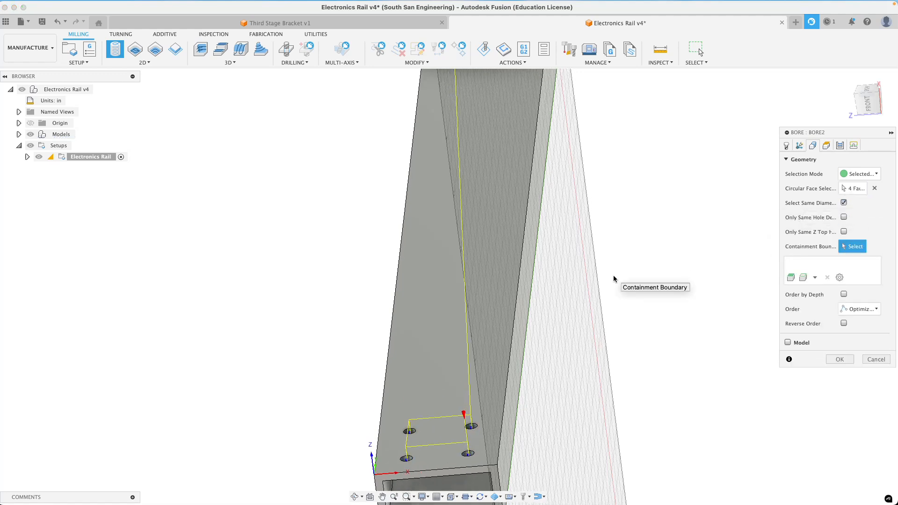
scroll(569, 301, down, 4)
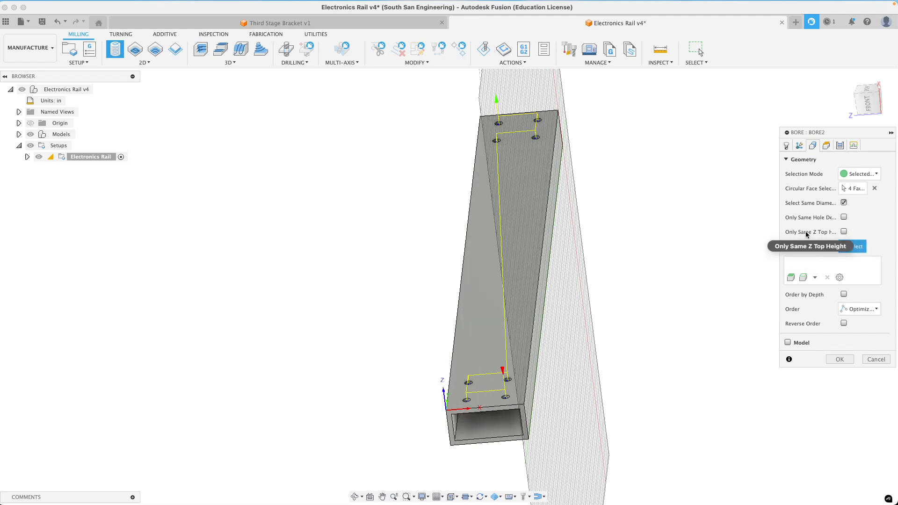
click(844, 231)
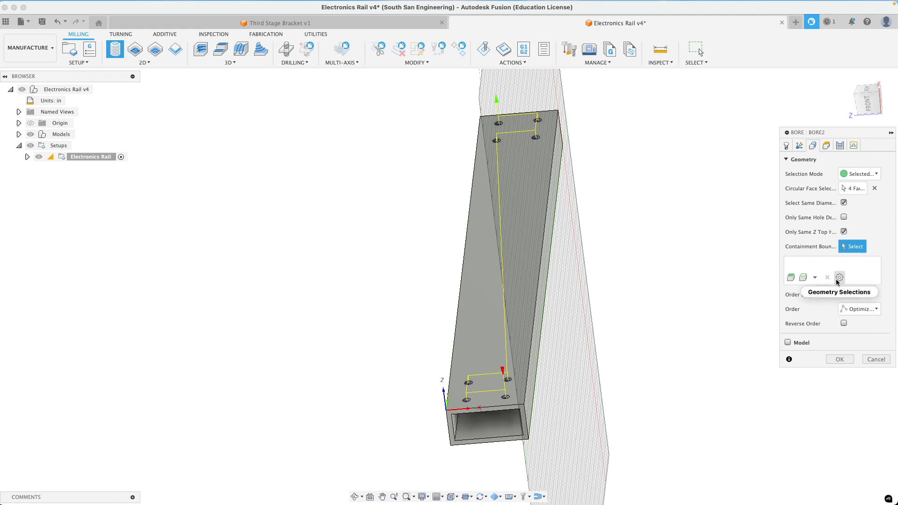
Set the bore's bottom height offset to -0.02 in from the hole bottom, checking the cut depth from the front.
click(827, 145)
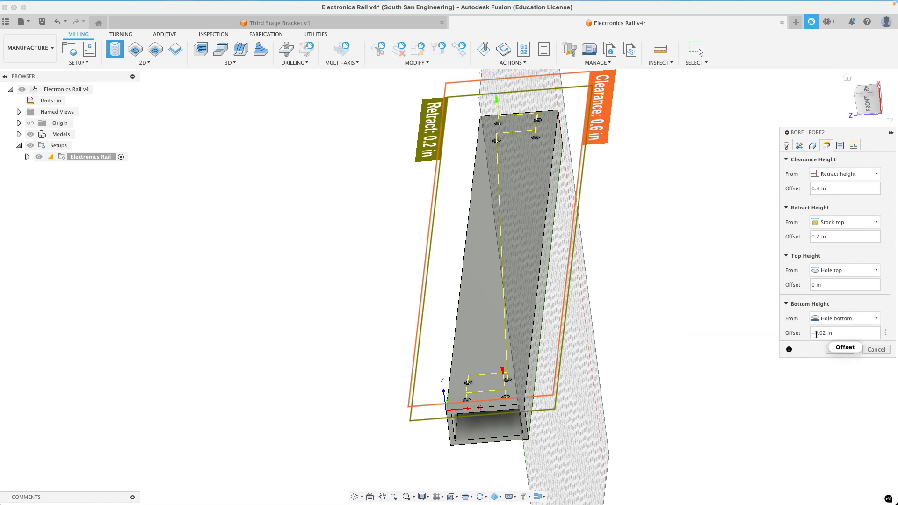
click(865, 107)
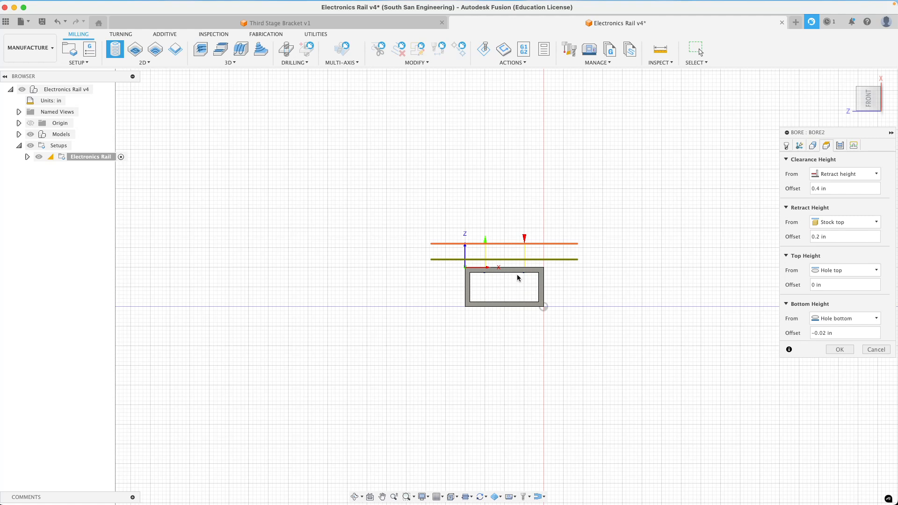
scroll(518, 276, up, 8)
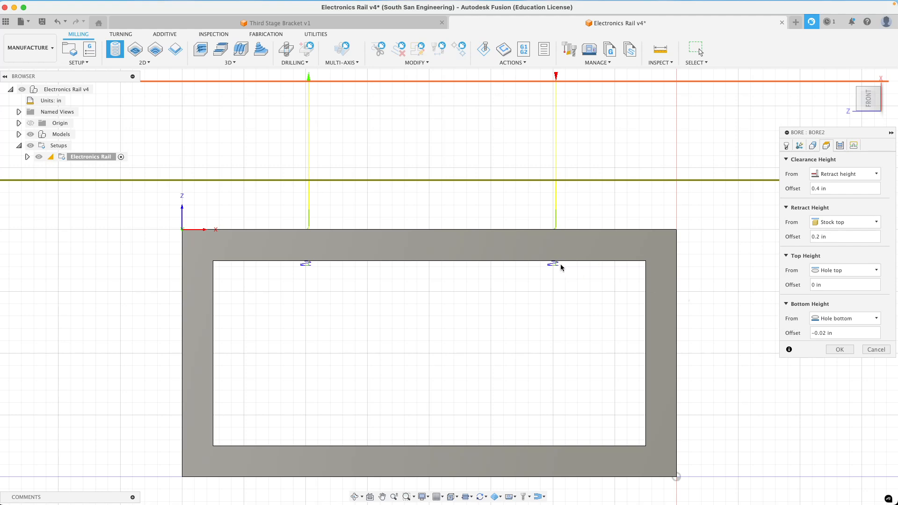
double_click(826, 333)
key(BackSpace)
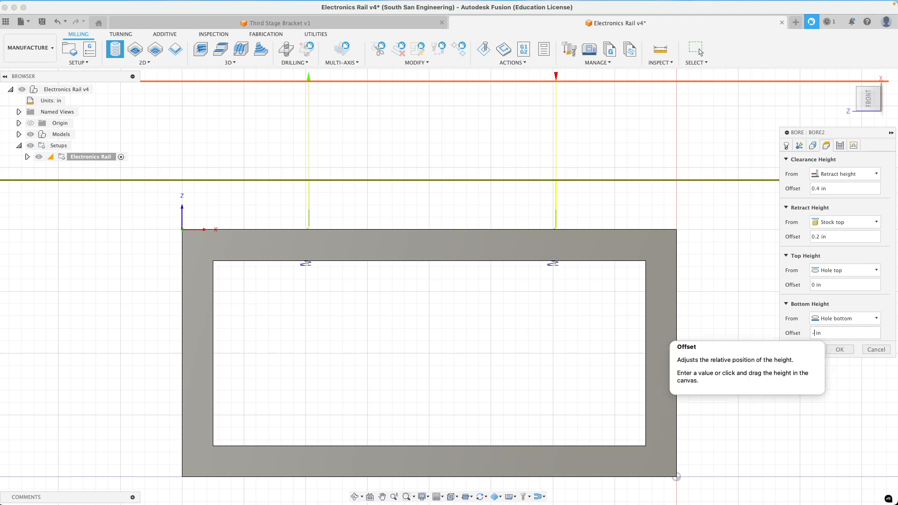
text(0)
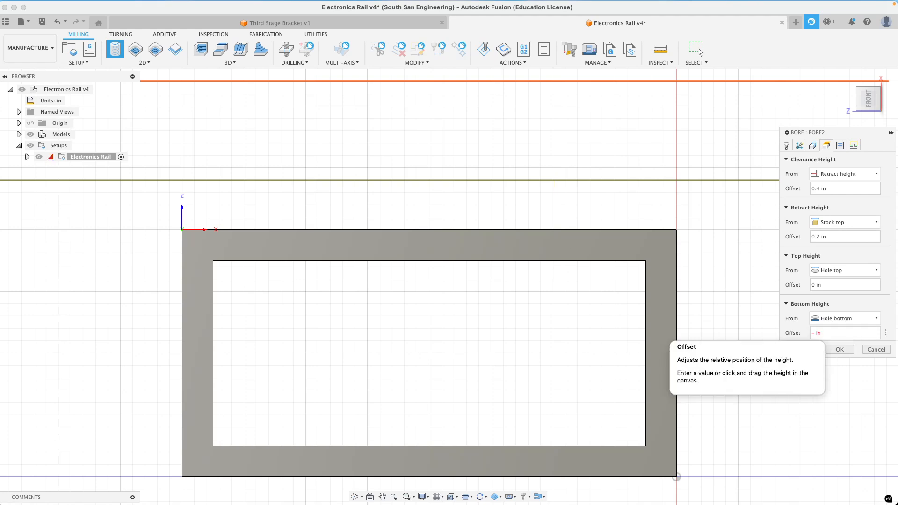
text(.02)
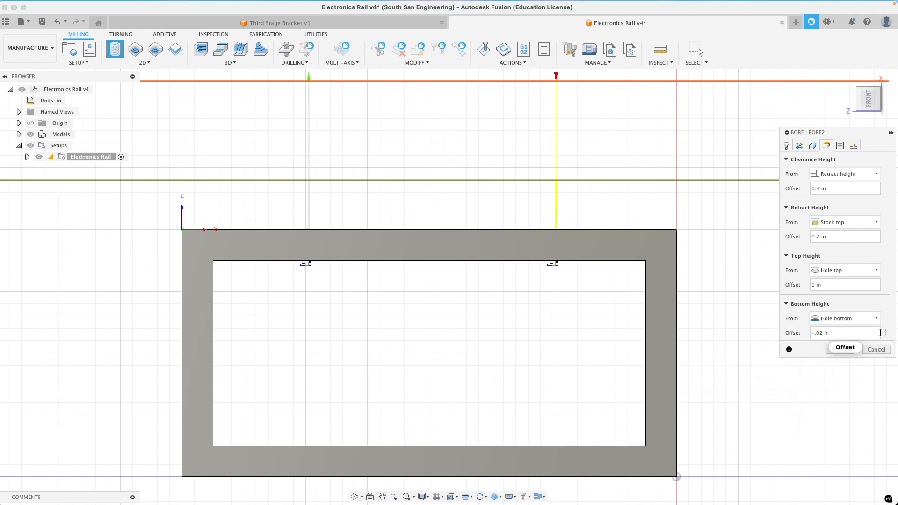
click(885, 334)
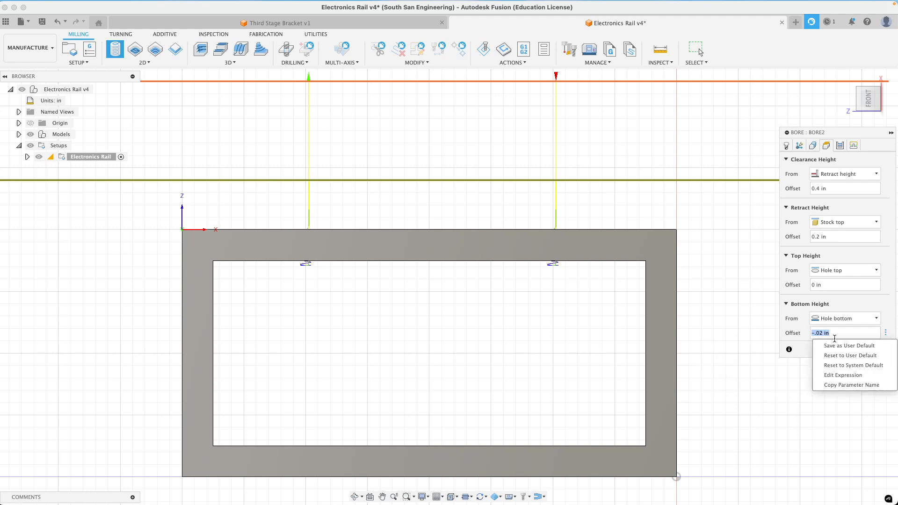
click(788, 334)
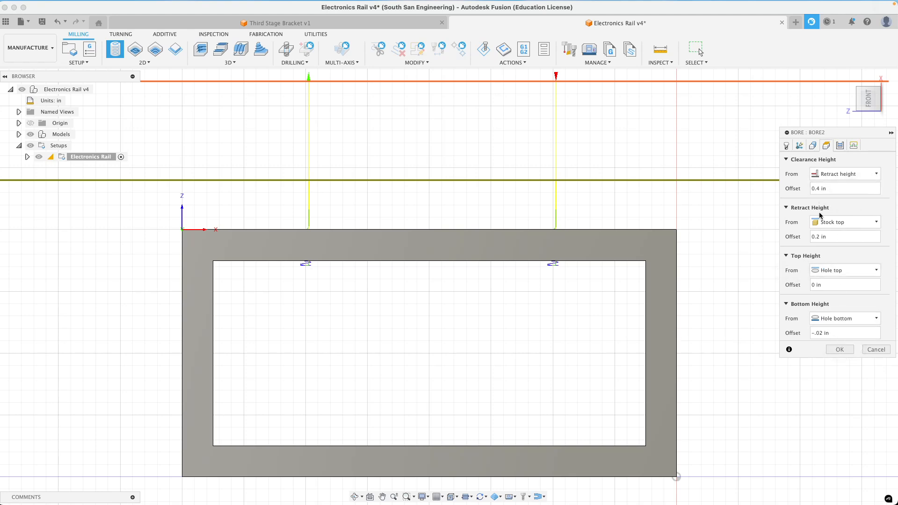
Examine the bore's pass settings and helical toolpath inside a near-end hole, and review its linking, tool, geometry and height settings.
click(840, 145)
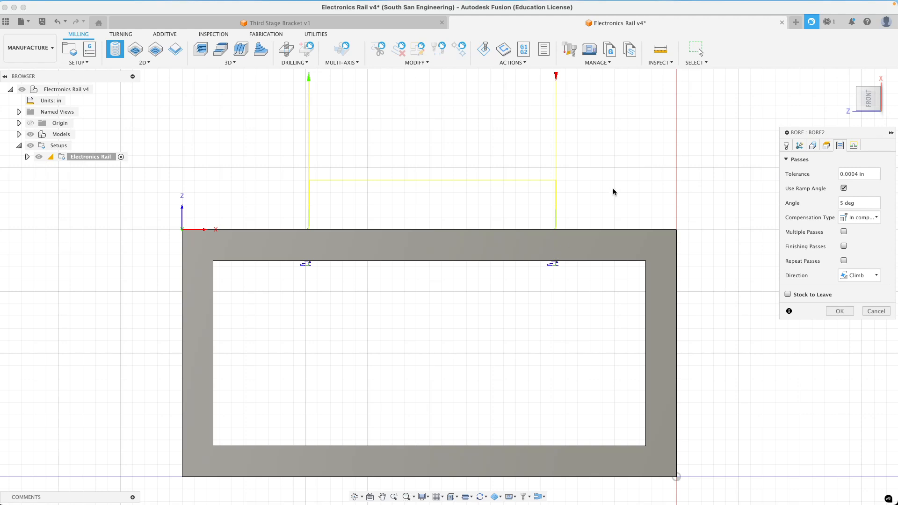
shift+middle_drag(613, 189, 336, 333)
scroll(341, 331, up, 10)
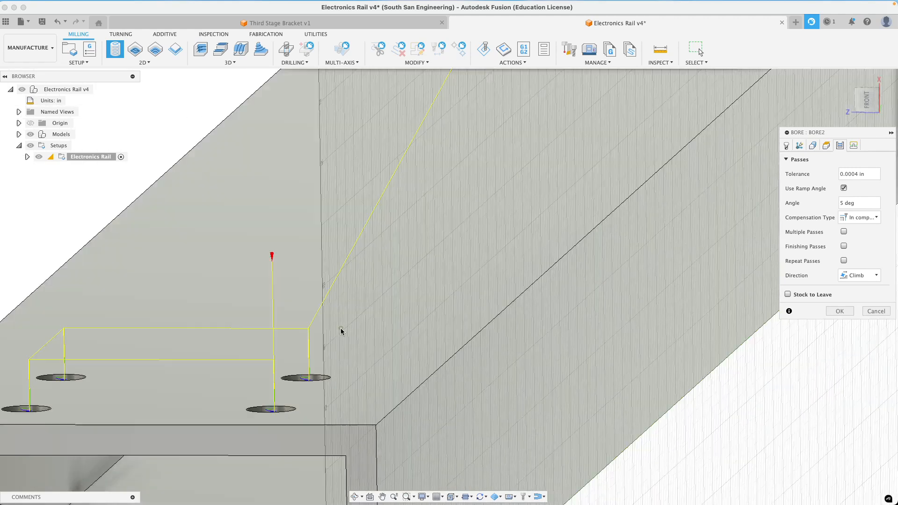
scroll(344, 330, down, 8)
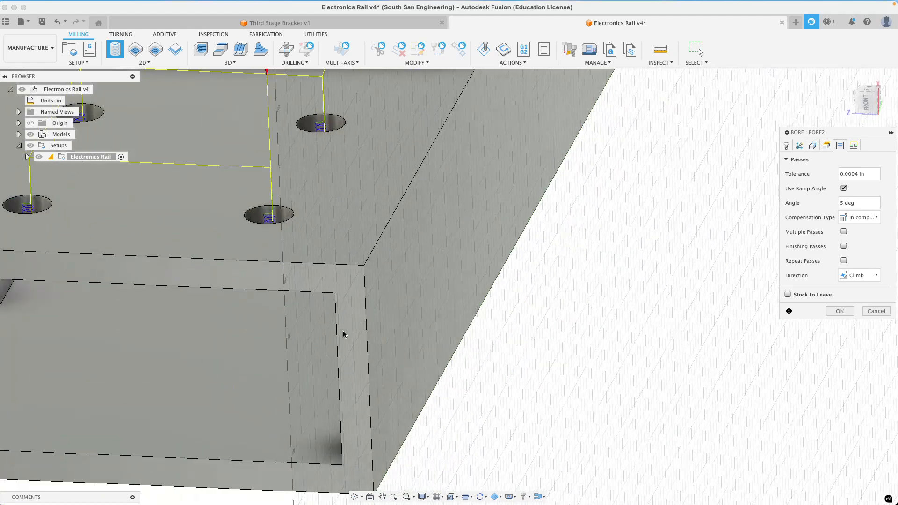
shift+scroll(337, 171, up, 3)
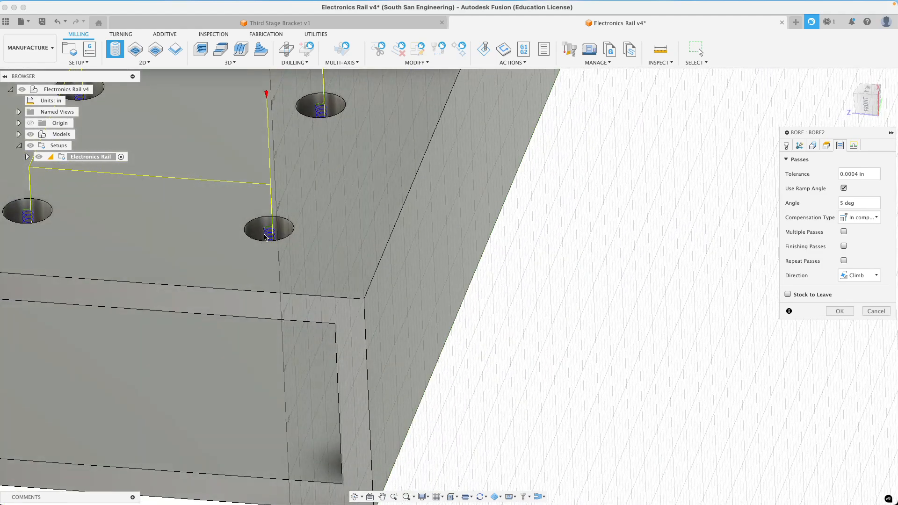
scroll(261, 238, up, 6)
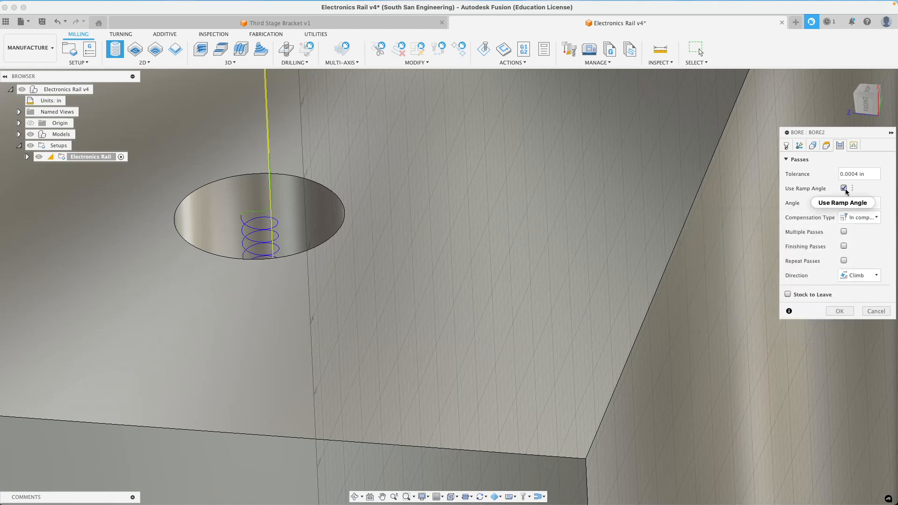
mouse_move(845, 204)
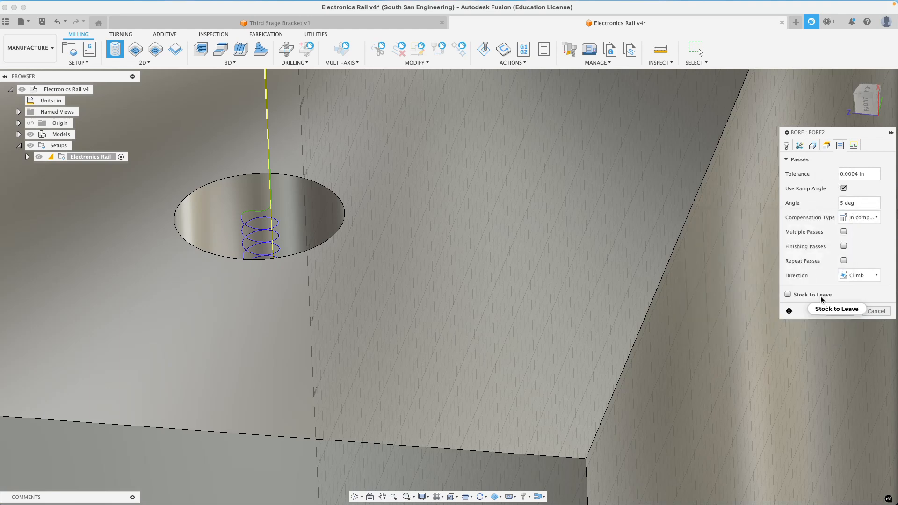
click(853, 146)
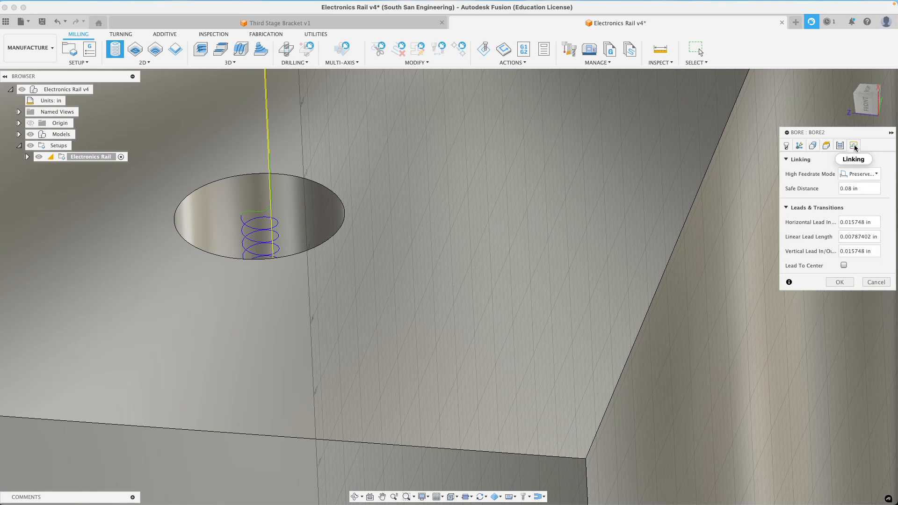
click(786, 146)
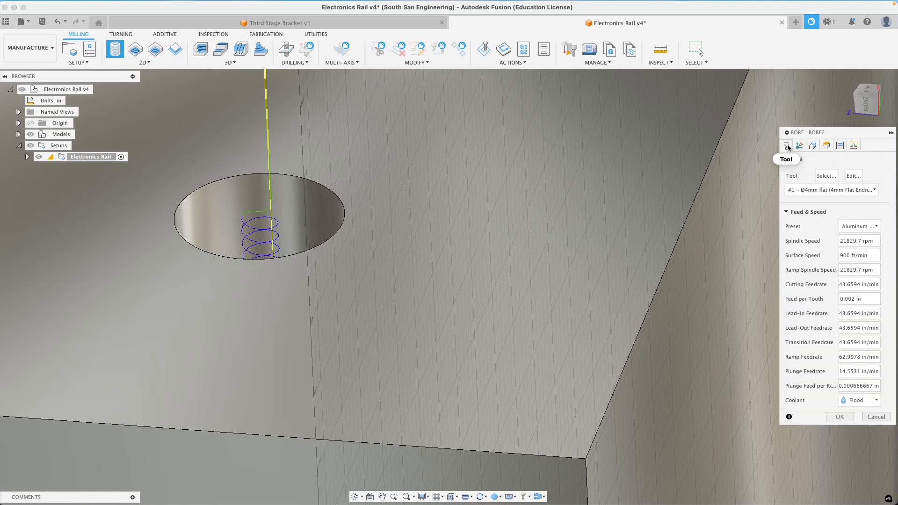
click(812, 147)
click(826, 146)
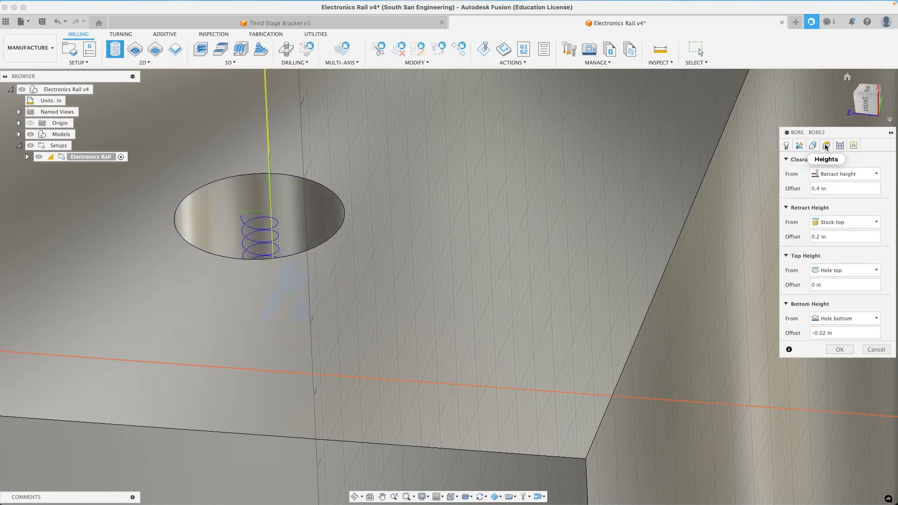
Check the bore's pass settings, accept the operation, and view its toolpath across the whole rail.
click(839, 146)
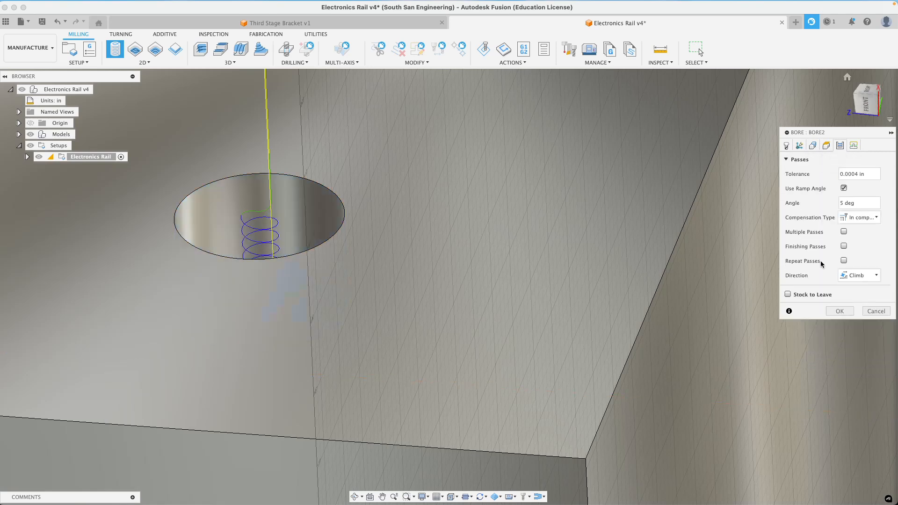
click(851, 313)
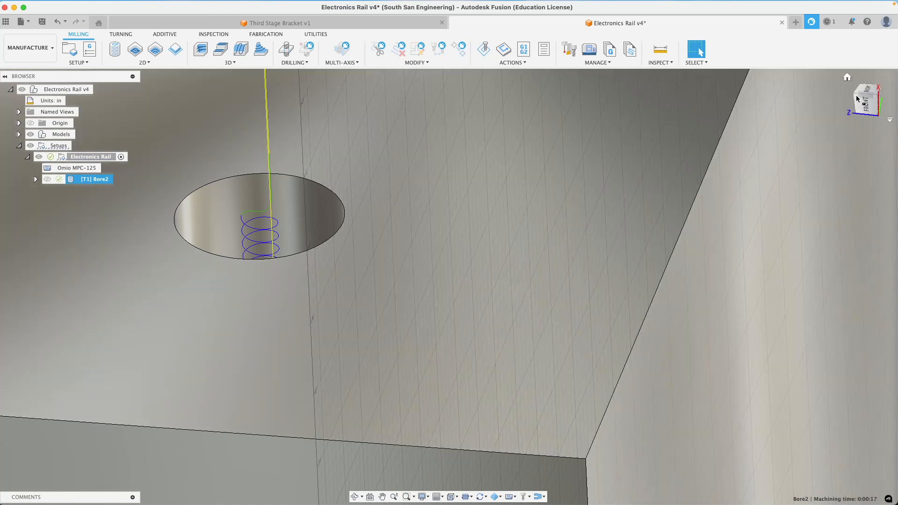
click(859, 95)
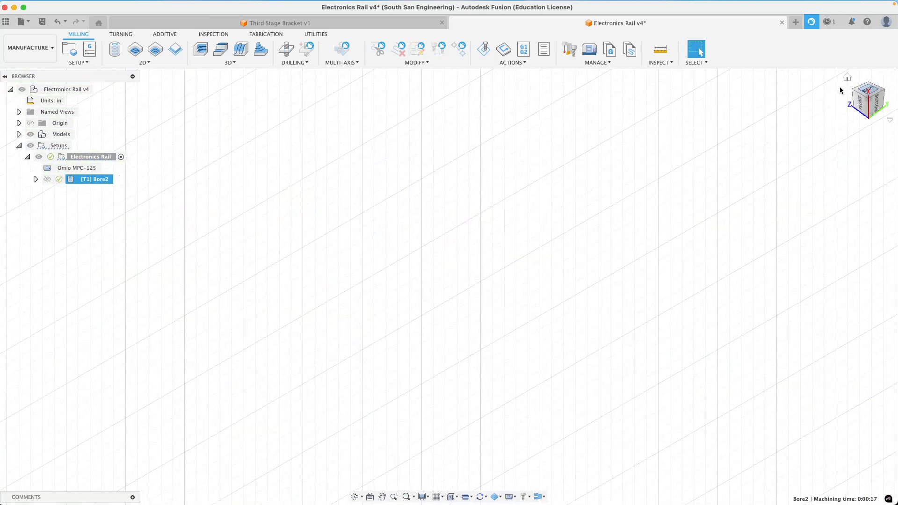
click(845, 78)
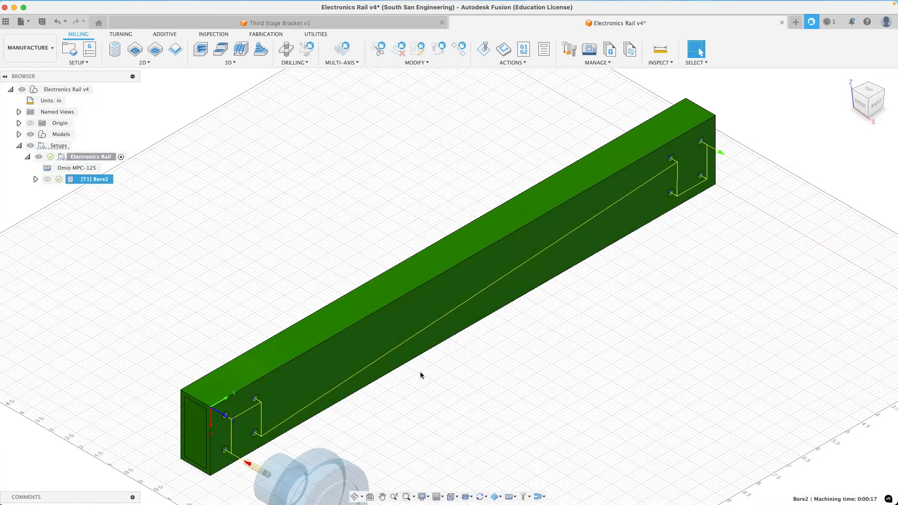
click(512, 403)
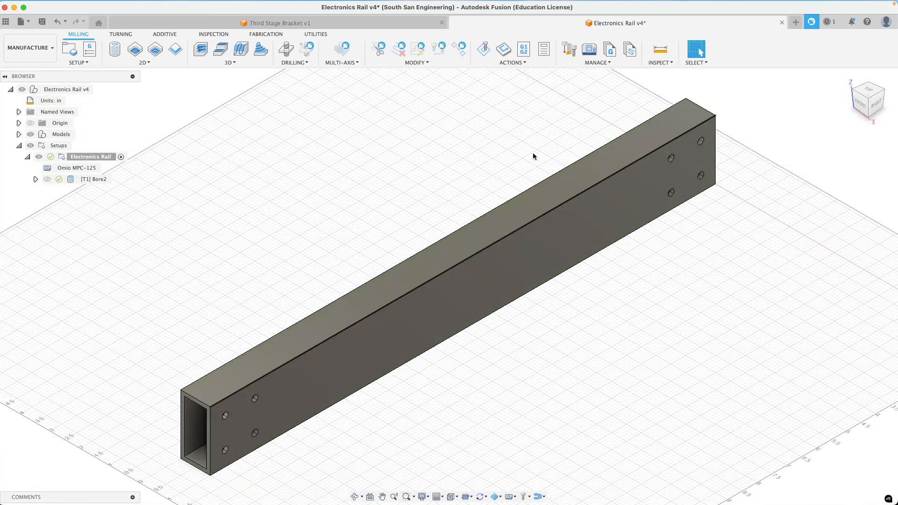
Examine the bore toolpath between the holes at both rail ends, viewing it from the side and front and comparing it with the setup.
click(84, 158)
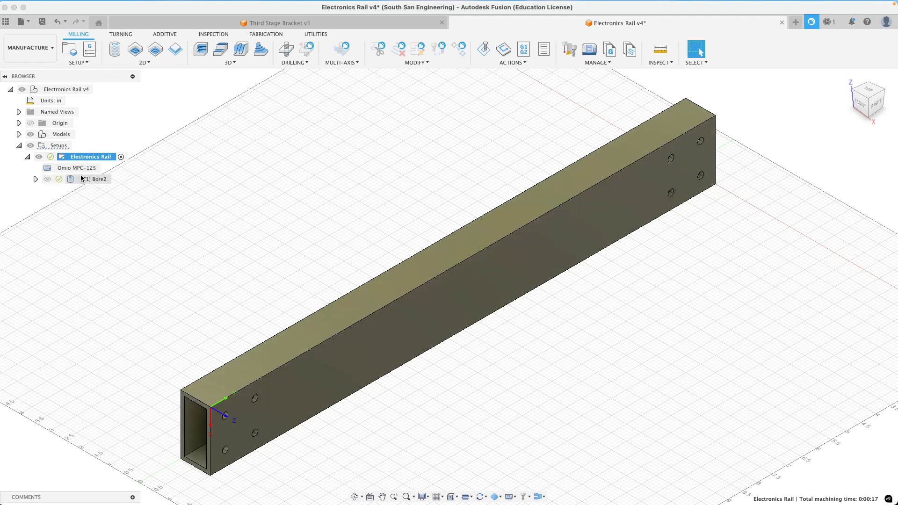
click(72, 181)
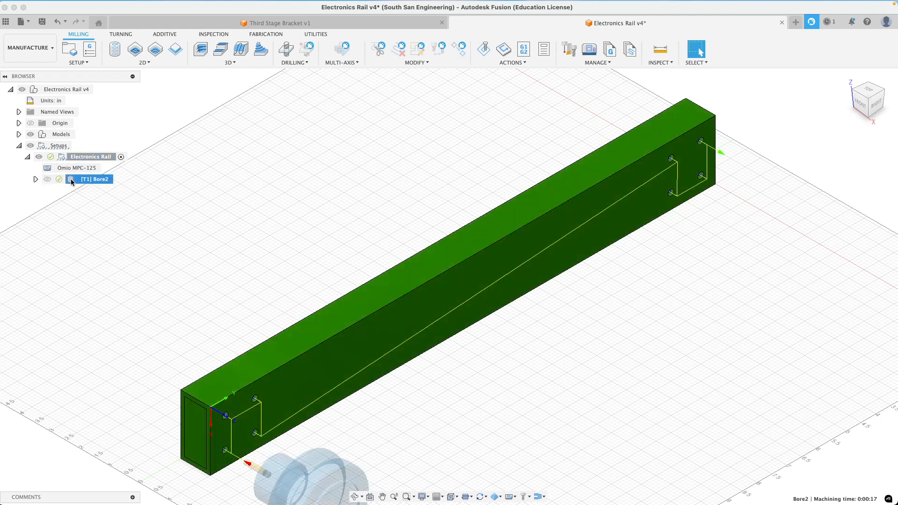
scroll(405, 342, down, 5)
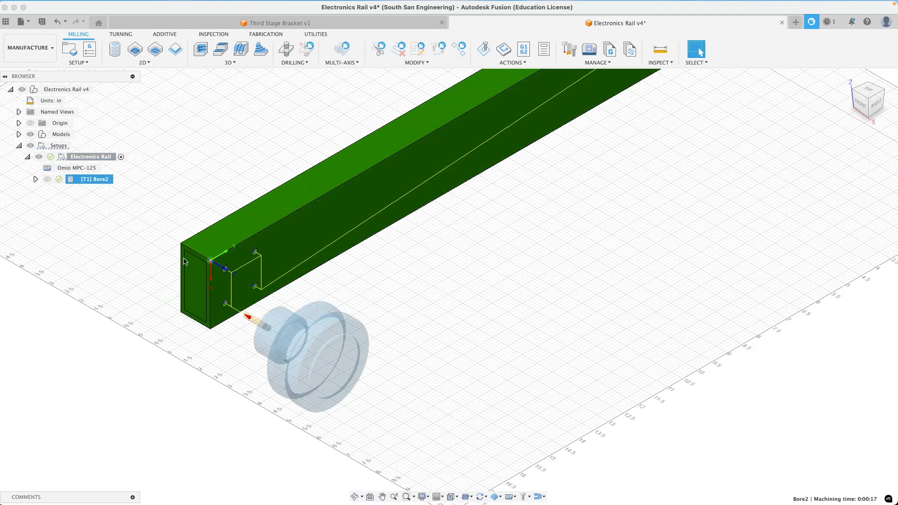
click(882, 107)
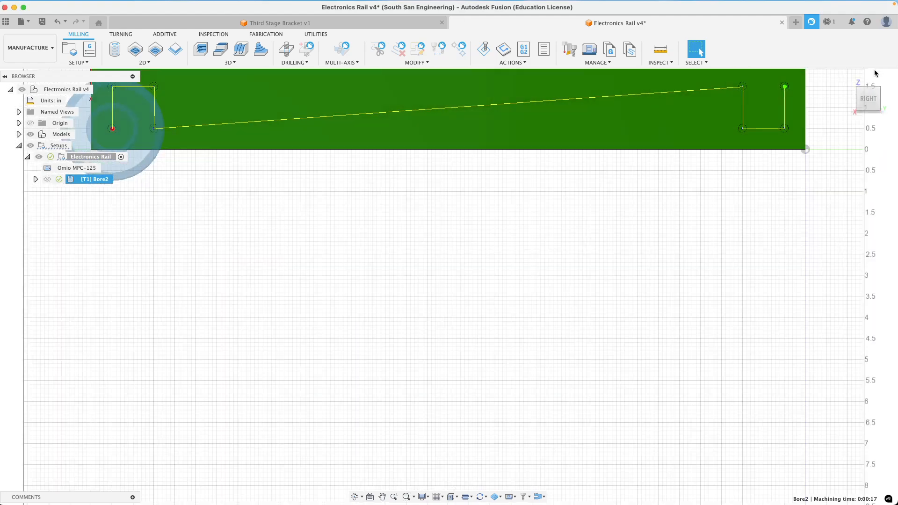
click(876, 73)
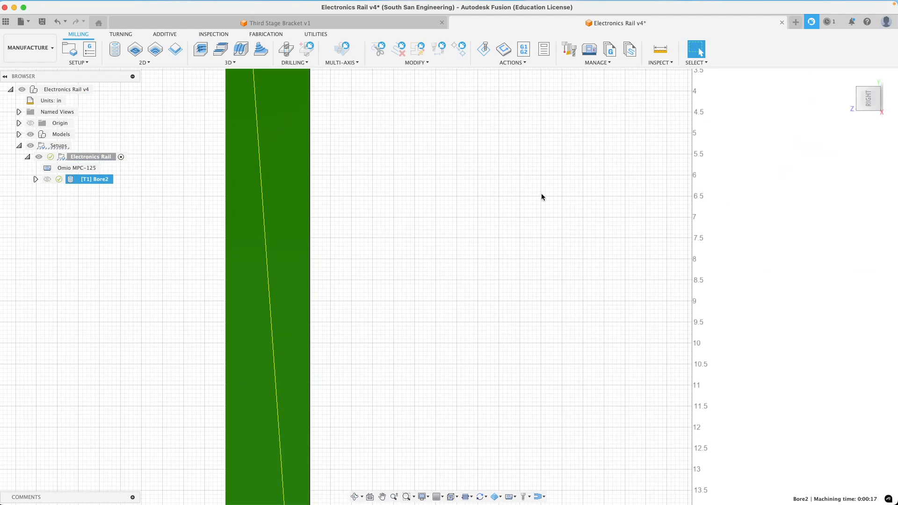
scroll(542, 189, up, 2)
shift+scroll(540, 186, down, 10)
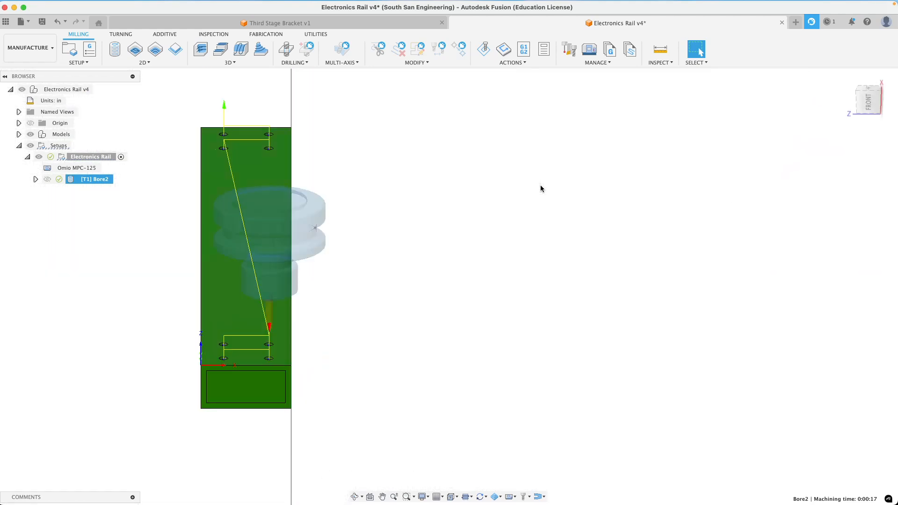
shift+scroll(540, 188, down, 8)
click(537, 193)
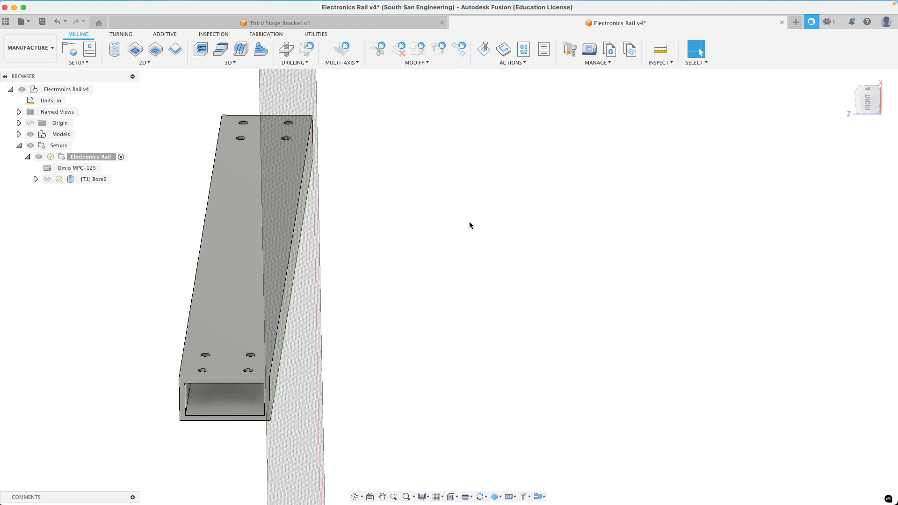
click(87, 170)
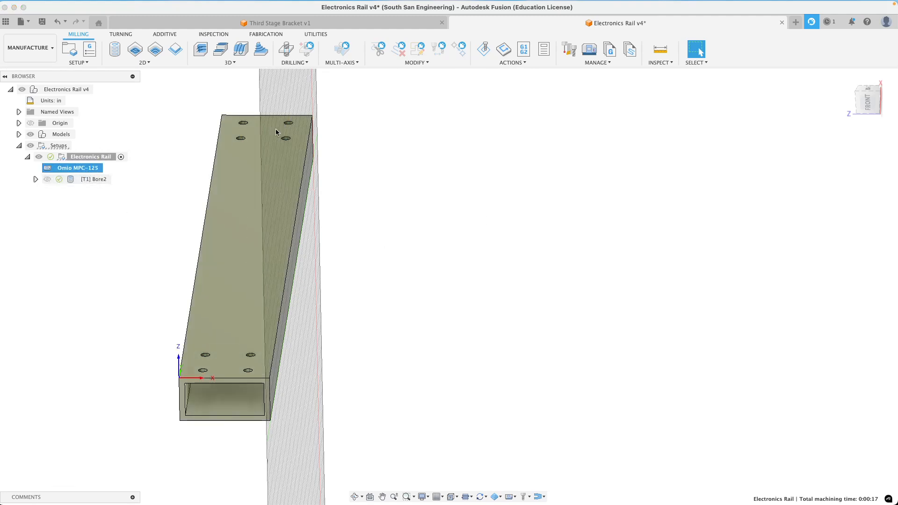
click(83, 179)
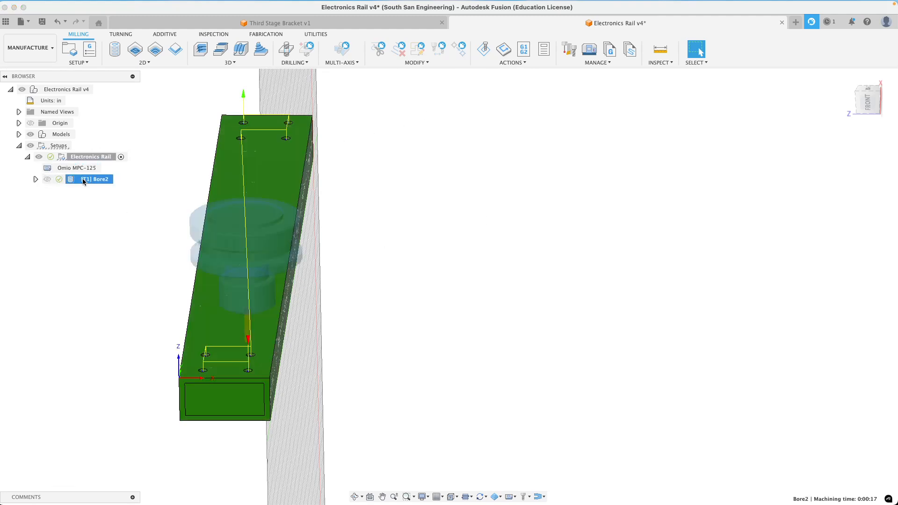
click(487, 223)
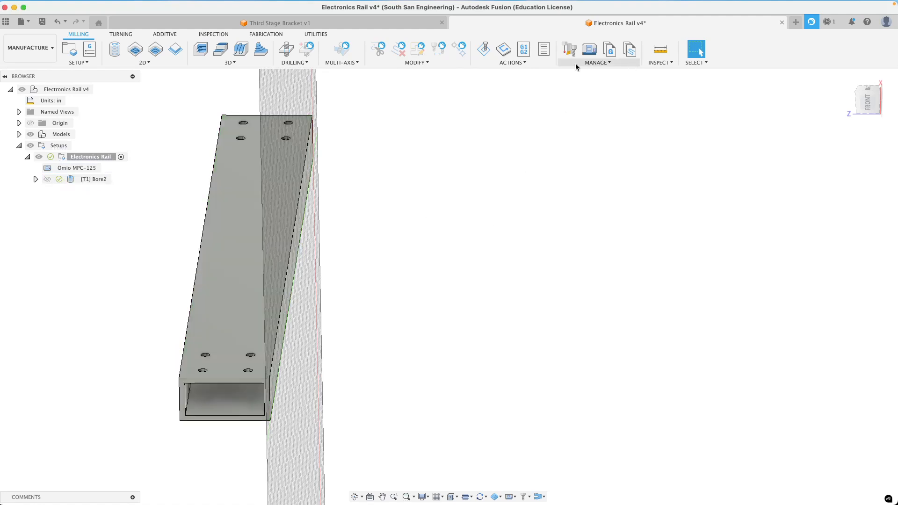
Simulate the rail's bore toolpath through all eight holes with slightly faster playback, and exit the simulation.
click(504, 63)
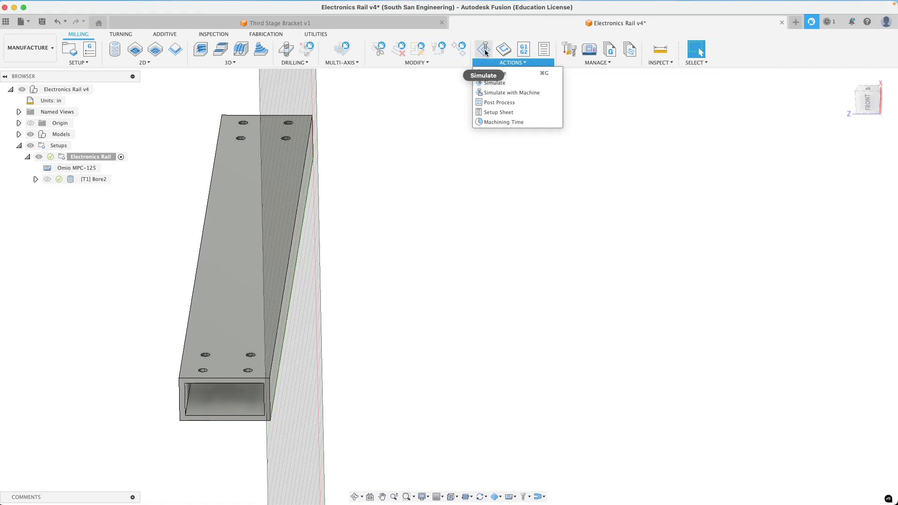
click(484, 50)
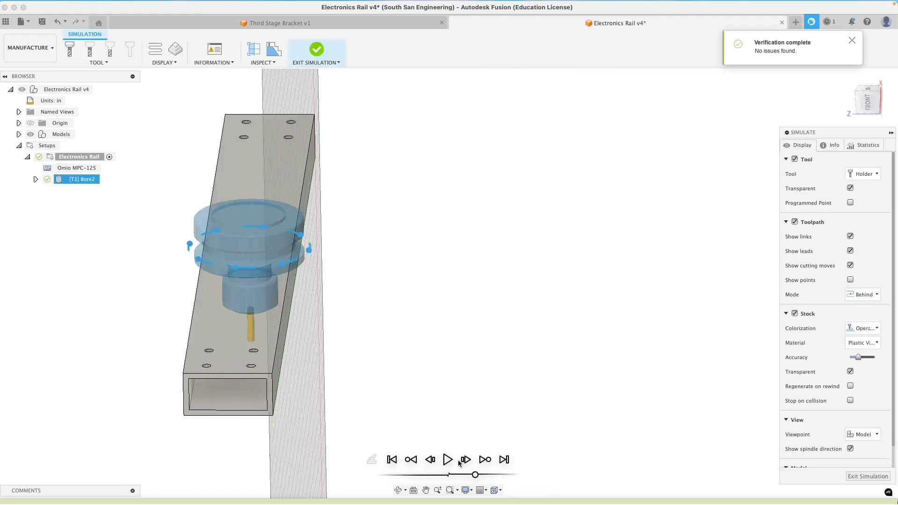
click(447, 459)
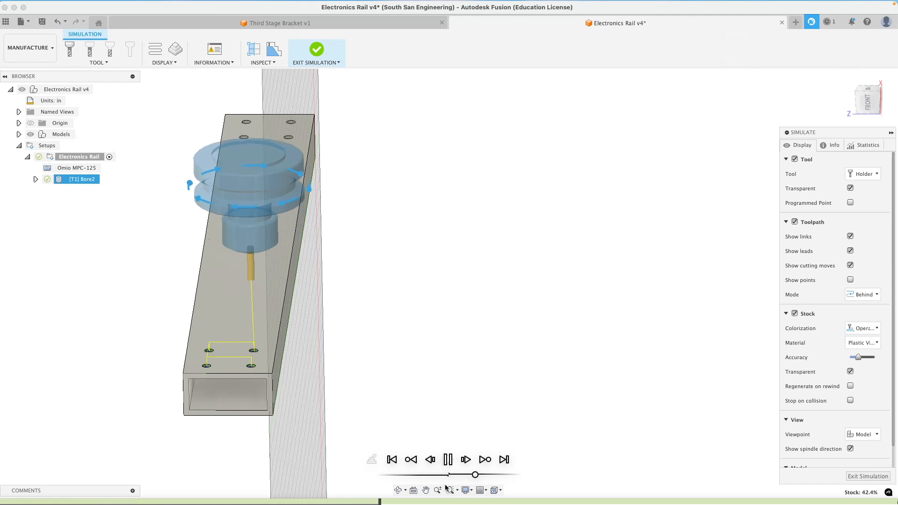
drag(477, 476, 481, 476)
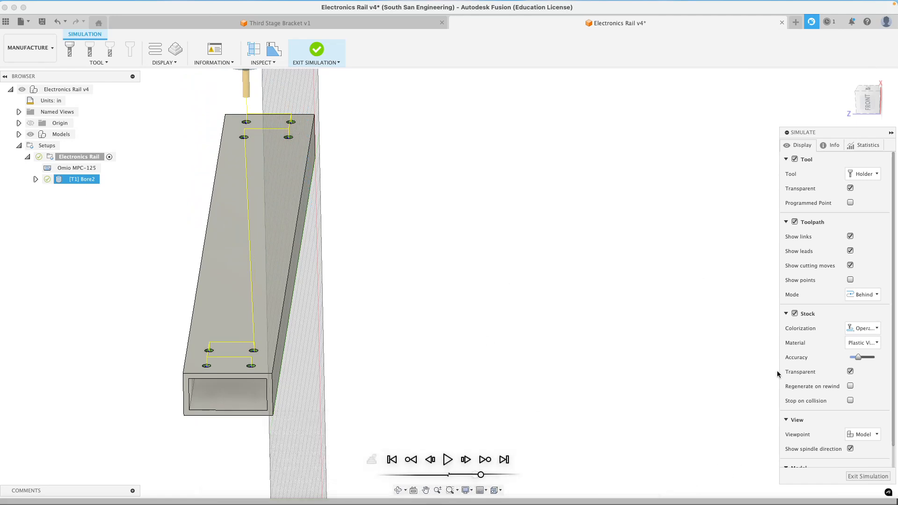
click(868, 476)
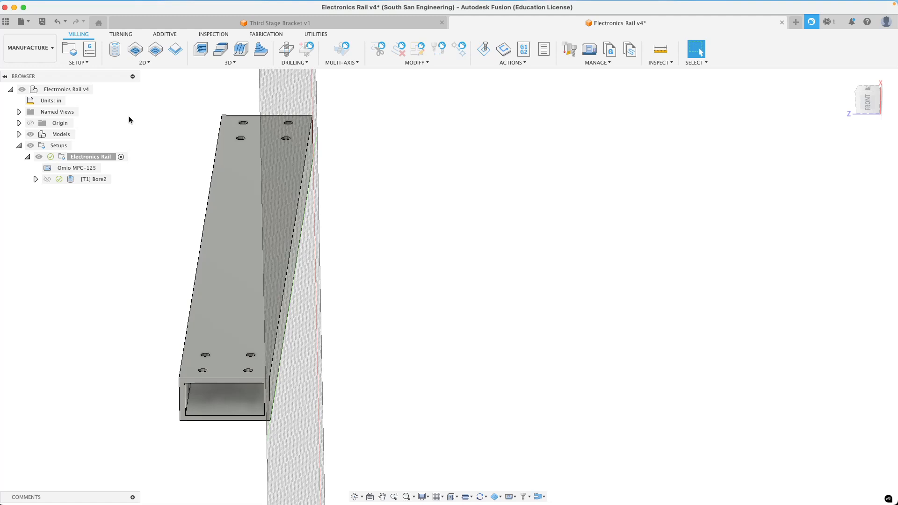
Review the machine, post and program settings of a new NC program, and cancel it without posting.
click(78, 62)
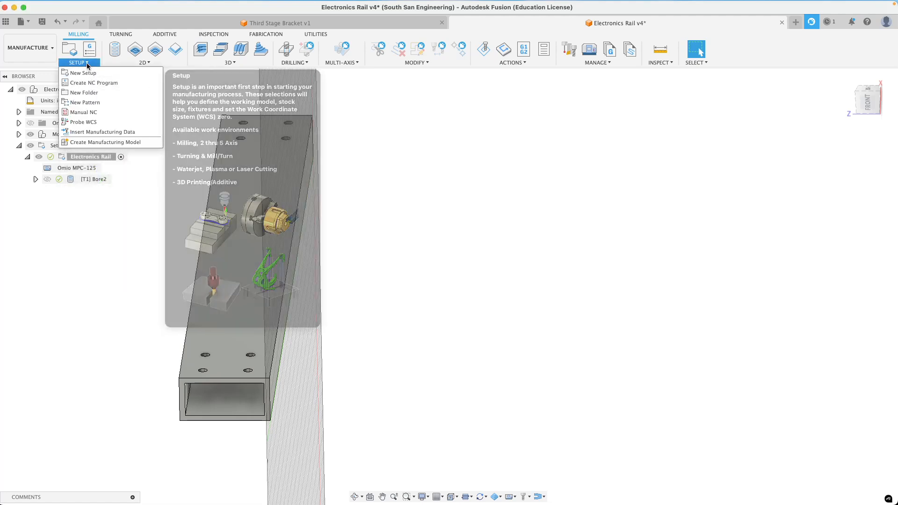
click(92, 65)
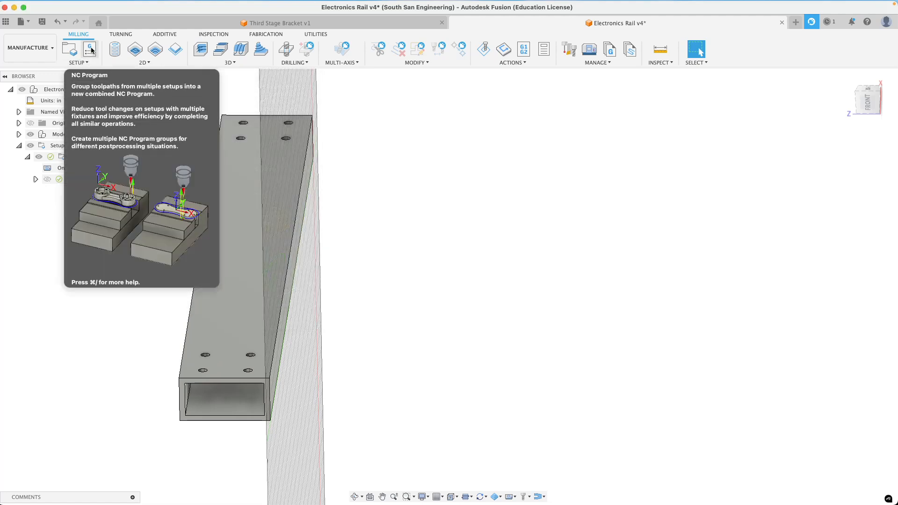
click(91, 49)
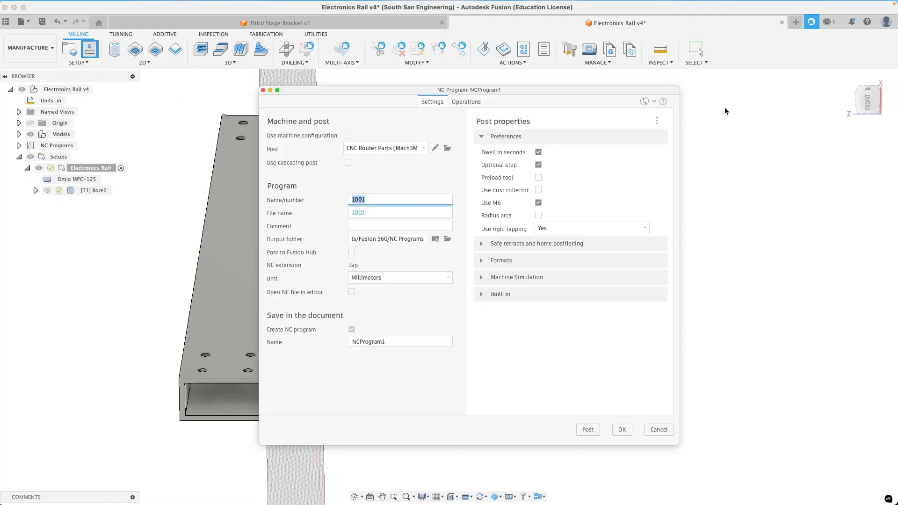
click(659, 430)
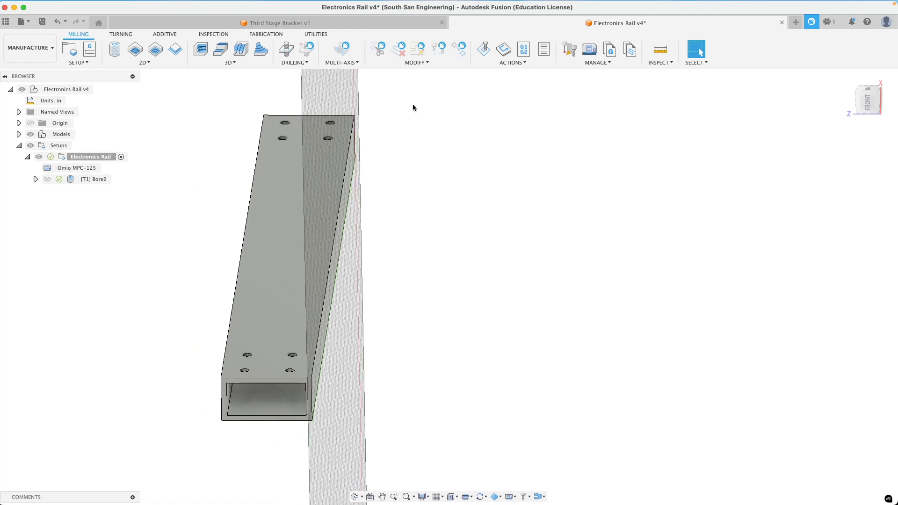
Switch to the Third Stage Bracket document, enter the Manufacture workspace, and start a new milling setup.
click(321, 23)
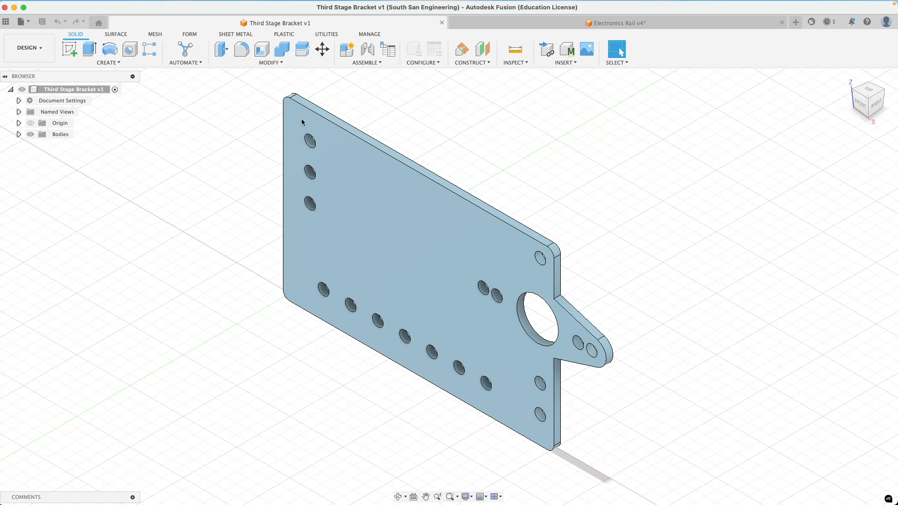
click(29, 47)
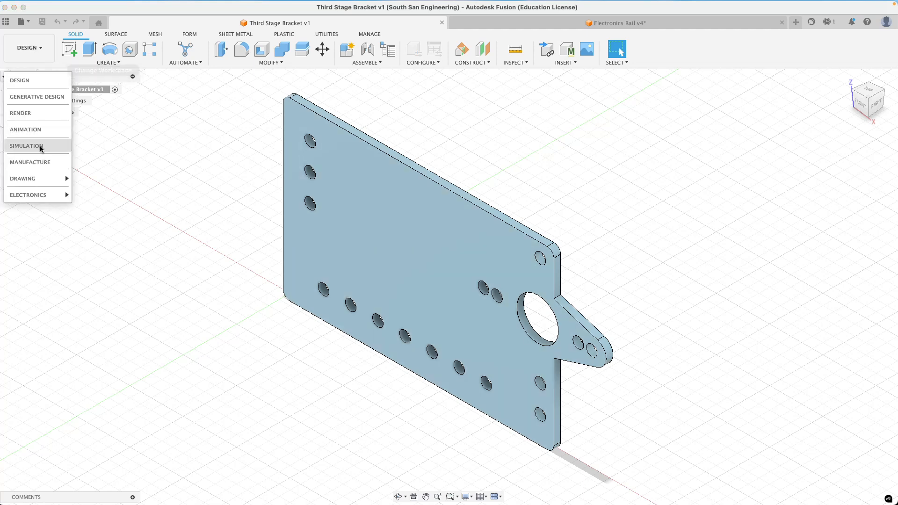
click(37, 163)
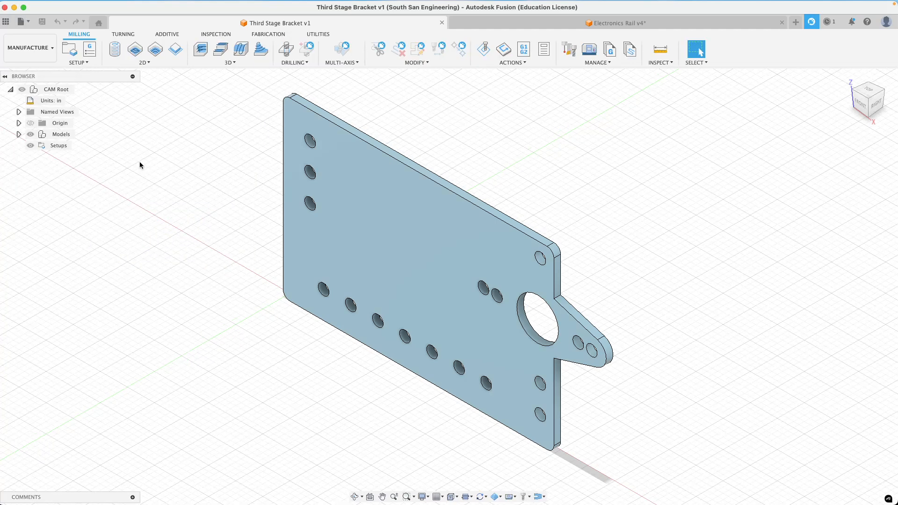
click(70, 49)
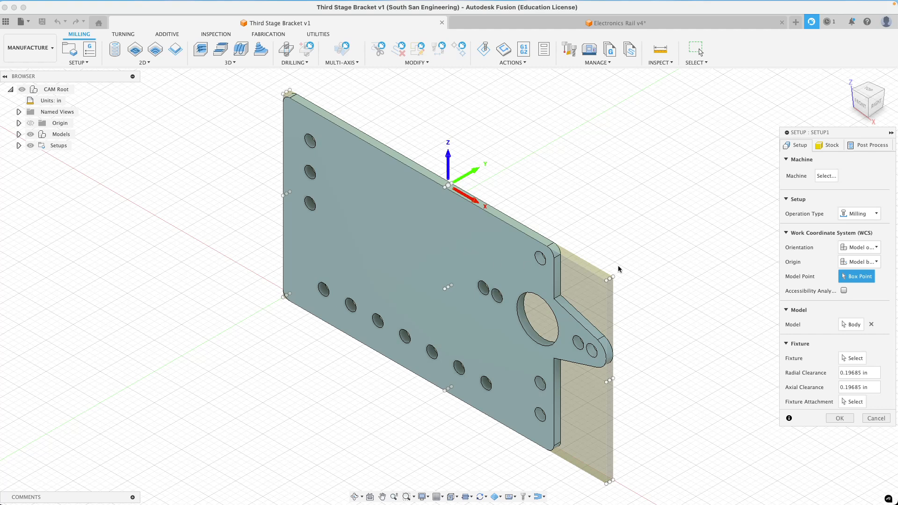
Orient the bracket's work coordinate system by Z axis/plane & X axis, using the large front face for Z and its long lower edge for X.
click(874, 248)
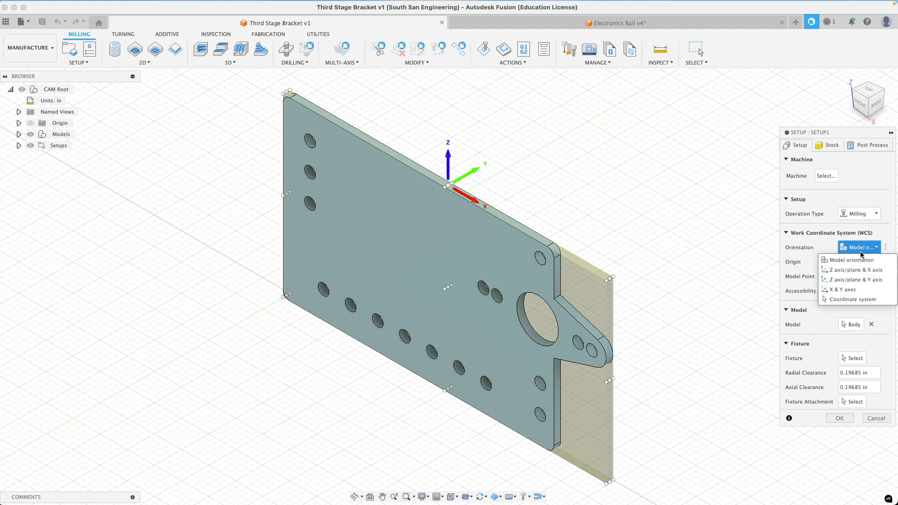
click(844, 271)
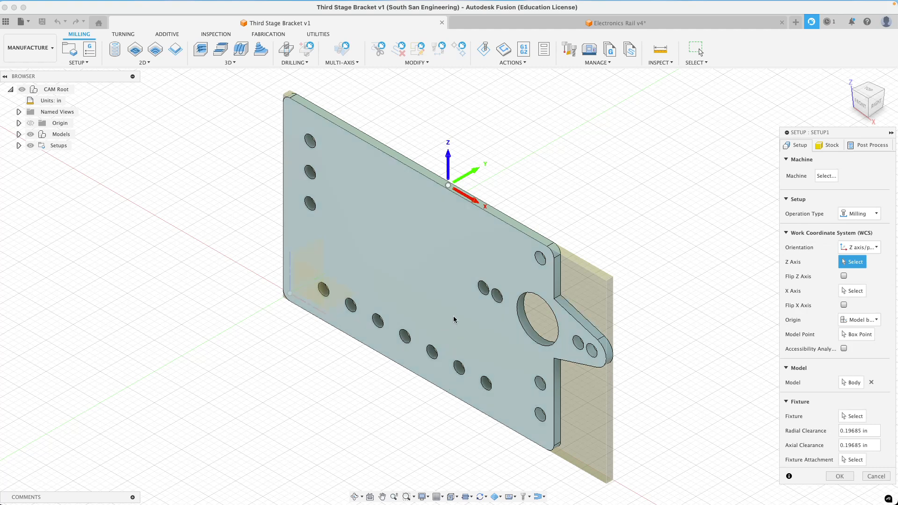
click(443, 301)
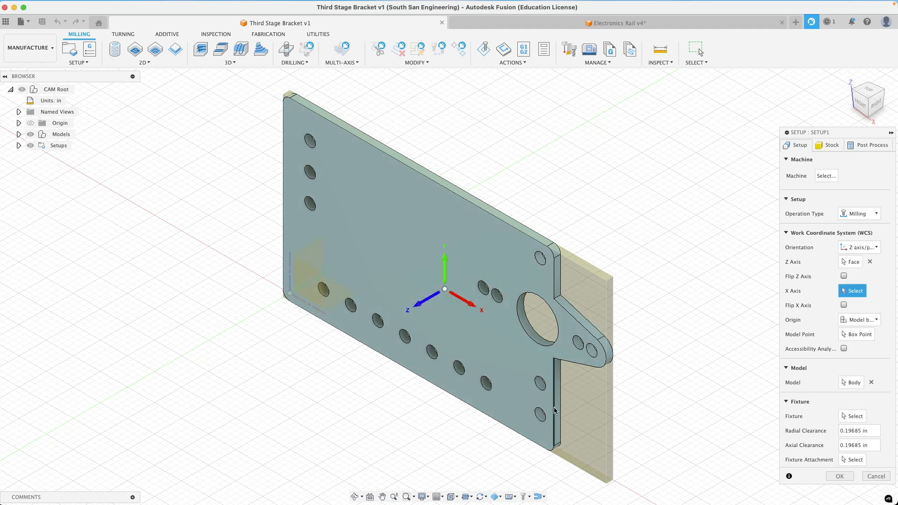
click(308, 315)
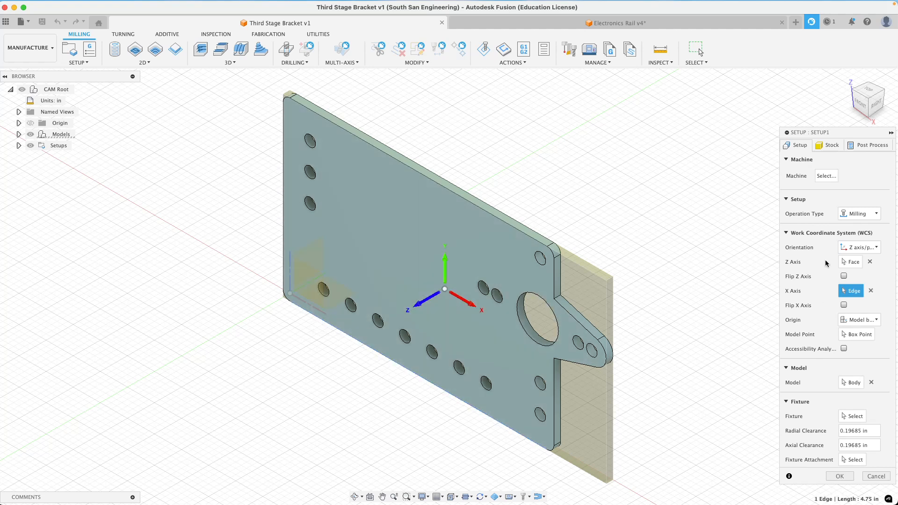
Place the setup's origin at the stock box point on the front face's lower corner beside the row of seven holes.
click(858, 335)
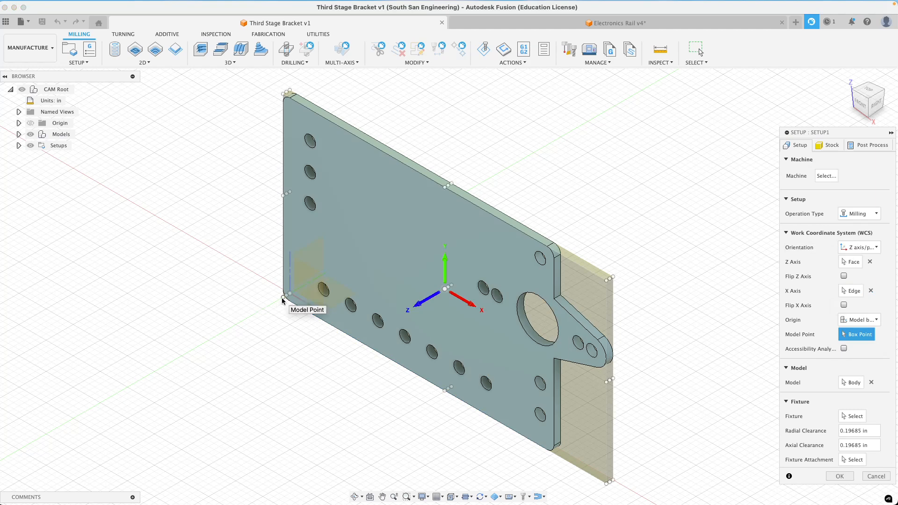
scroll(283, 300, up, 5)
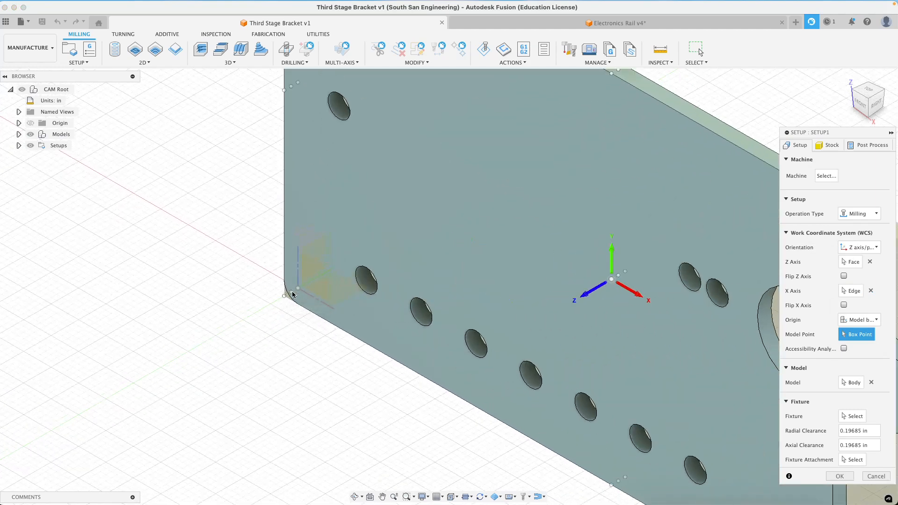
click(283, 297)
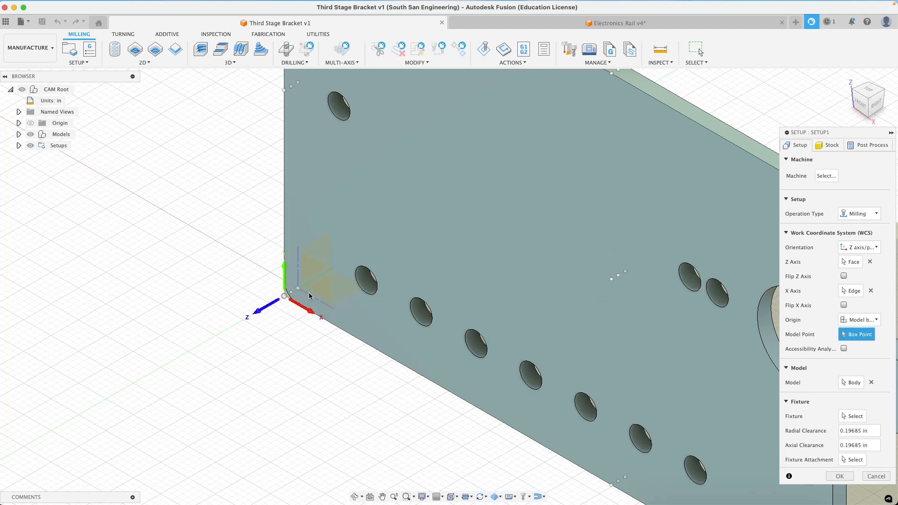
Assign the Omio MPC-125 machine to the setup, keep the relative-size stock with no additional stock, and finish the setup.
scroll(309, 304, down, 5)
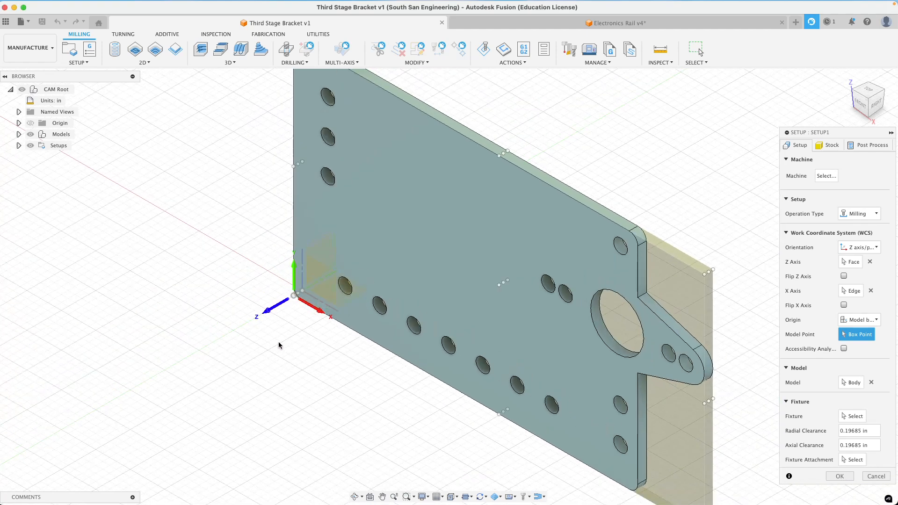
click(827, 176)
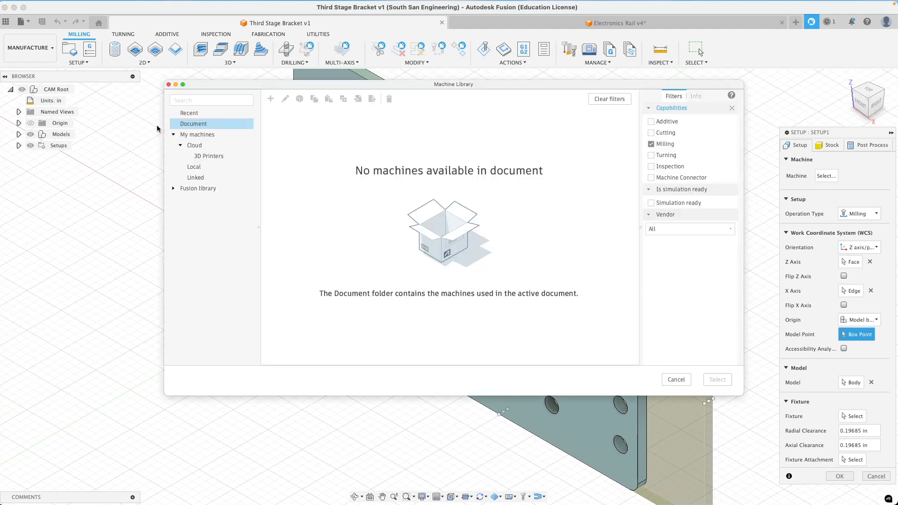
click(209, 156)
click(199, 135)
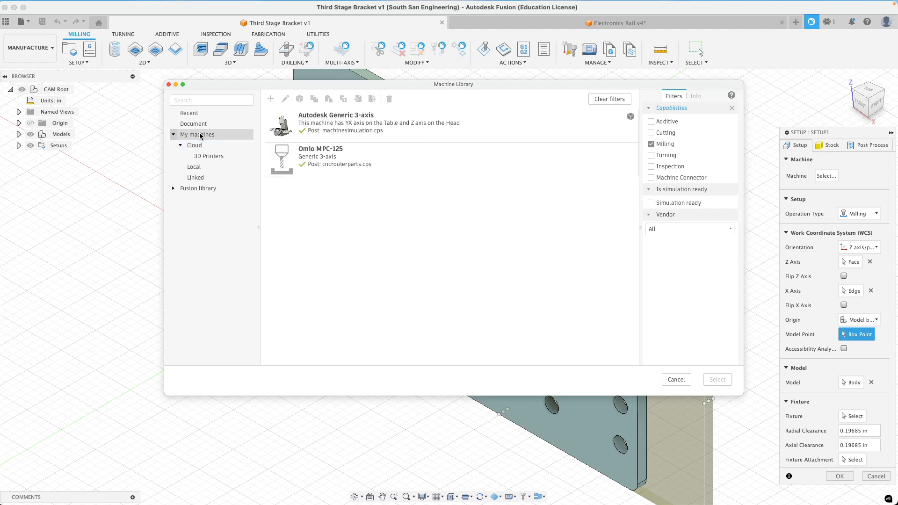
click(366, 153)
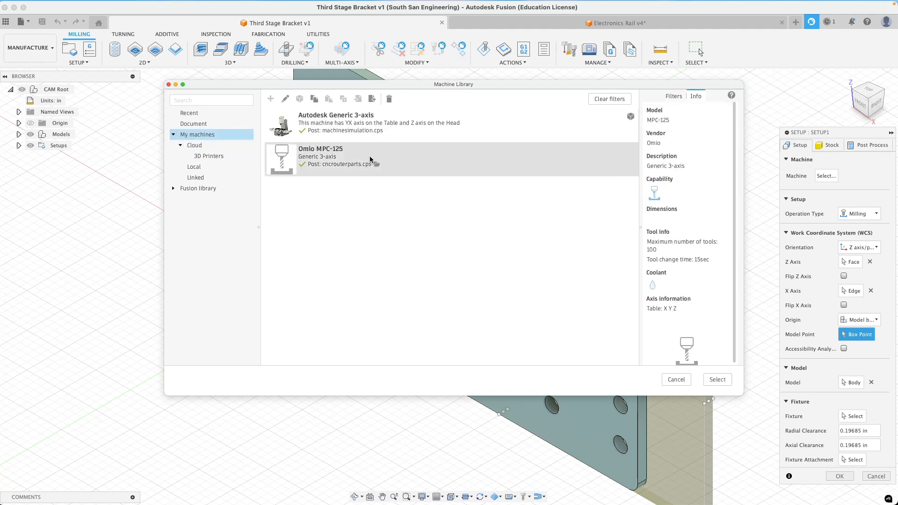
click(712, 379)
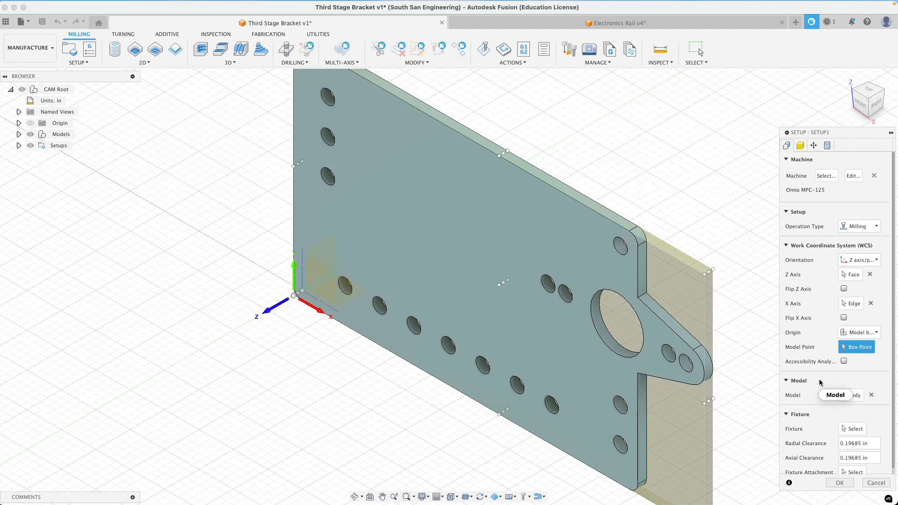
click(800, 145)
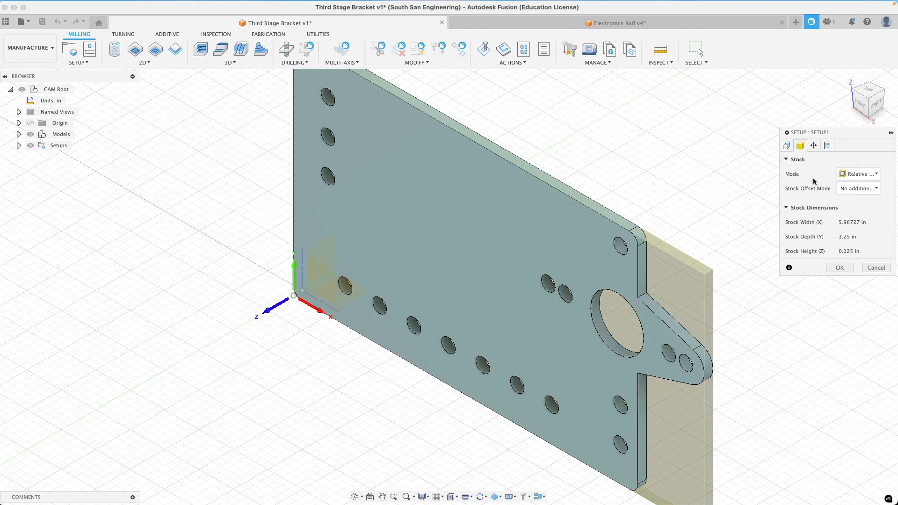
click(834, 269)
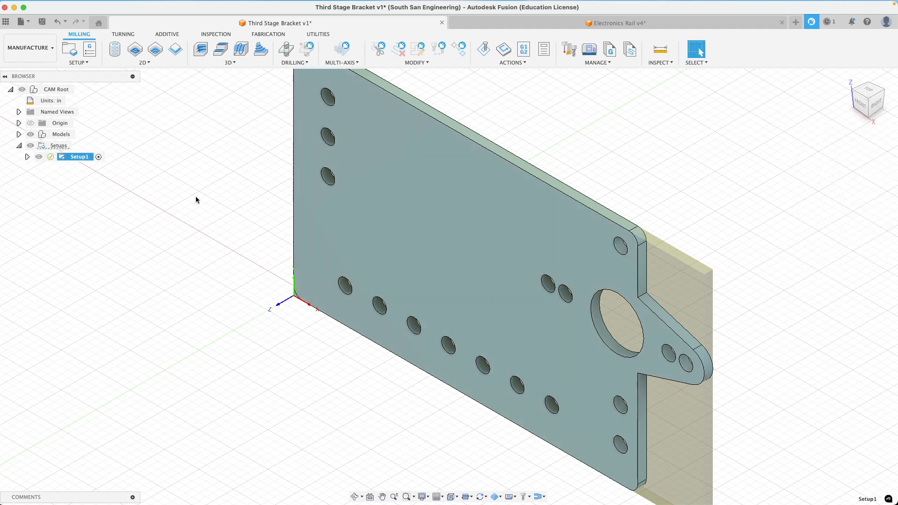
Start a Bore operation using the 4 mm flat end mill from the Omio CNC Tools library with its Aluminum preset.
click(116, 50)
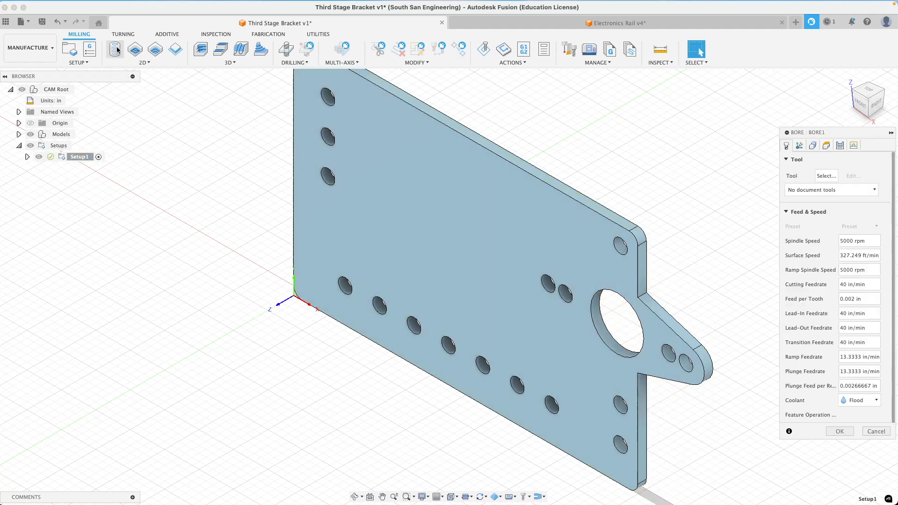
click(821, 189)
click(824, 182)
click(825, 180)
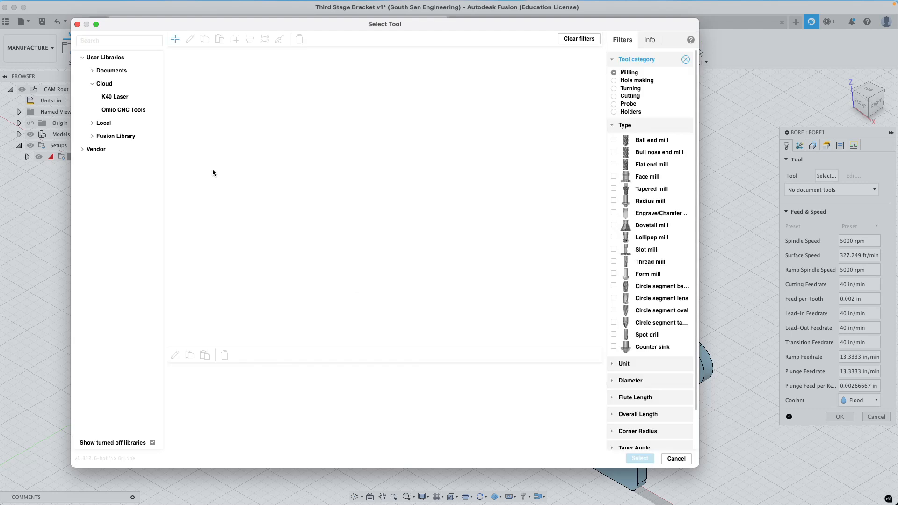
click(109, 111)
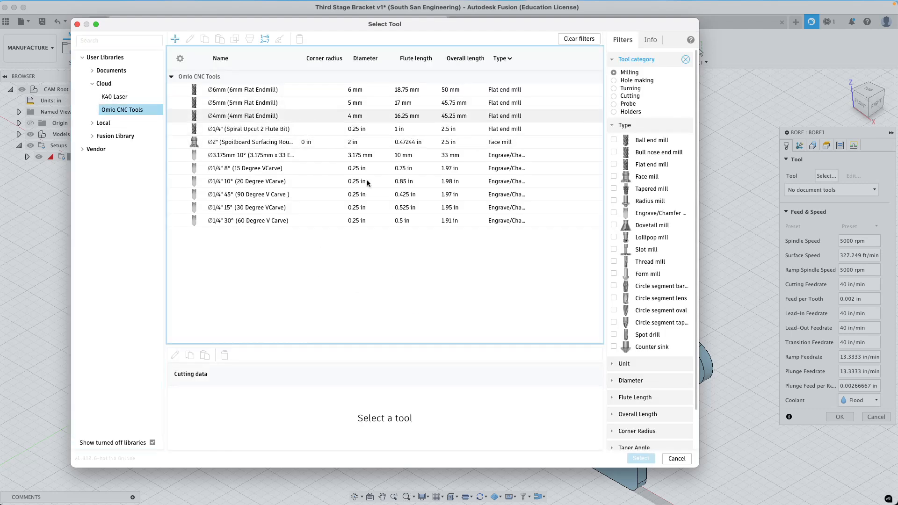
click(232, 116)
click(642, 461)
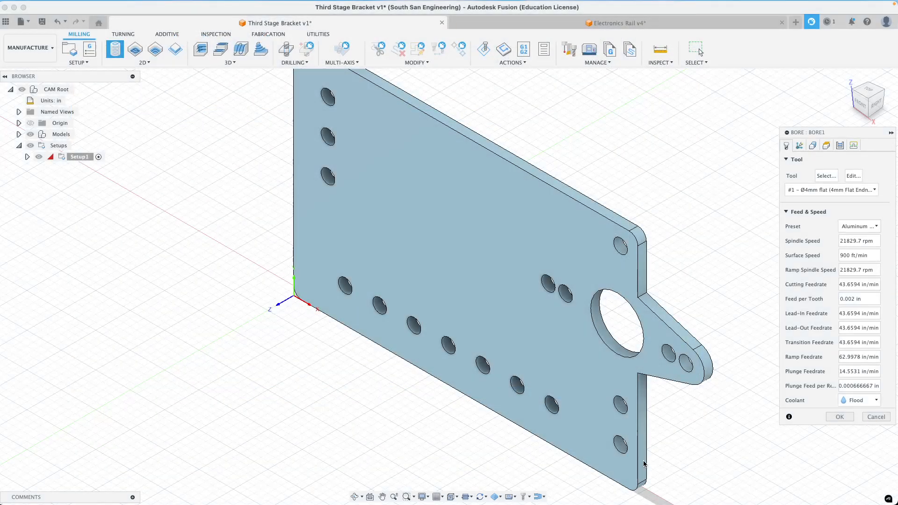
click(866, 227)
click(847, 239)
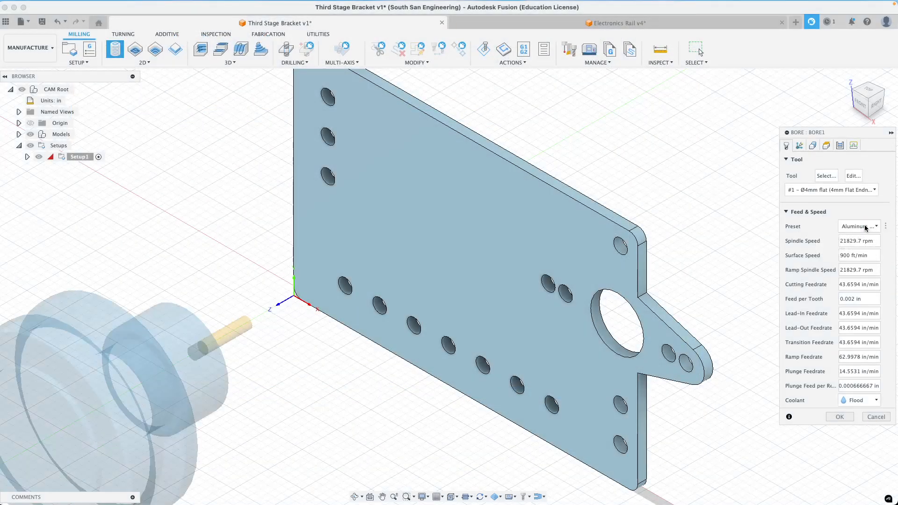
Select the bracket's upper corner hole for boring and include all holes with the same diameter and same Z top height.
click(799, 145)
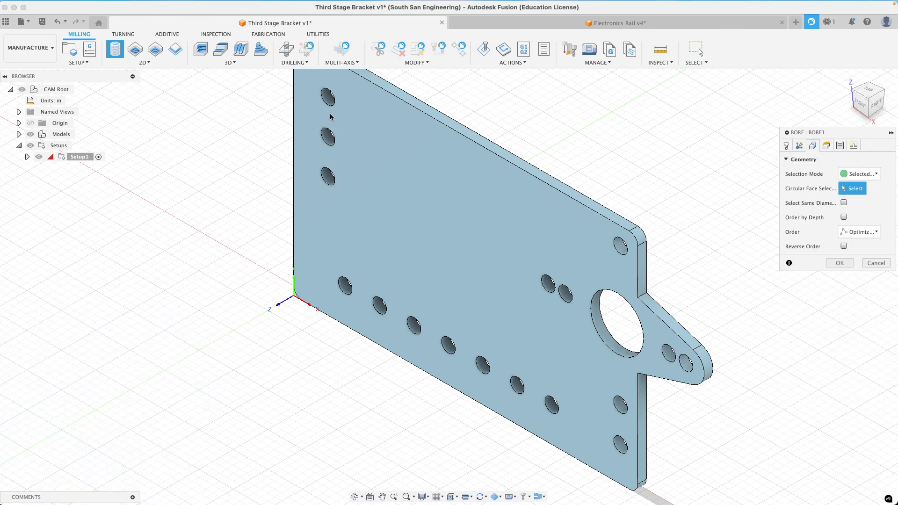
click(328, 96)
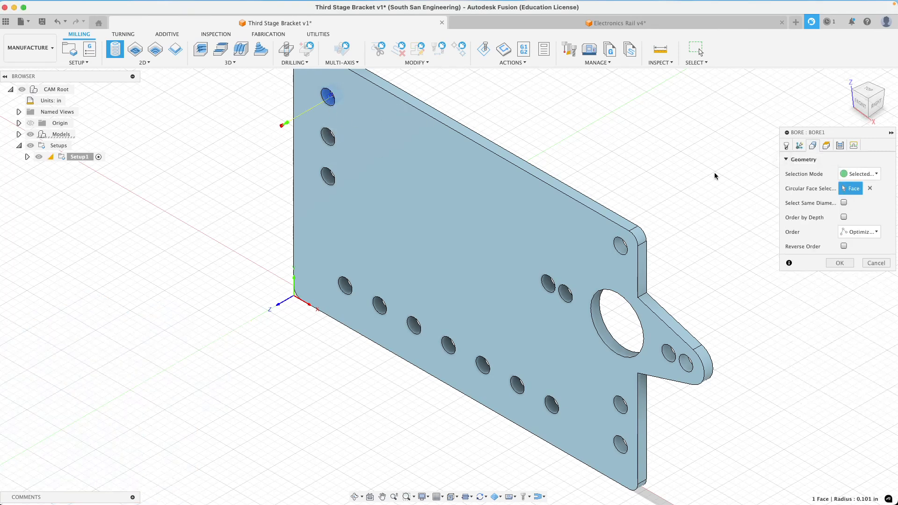
click(844, 203)
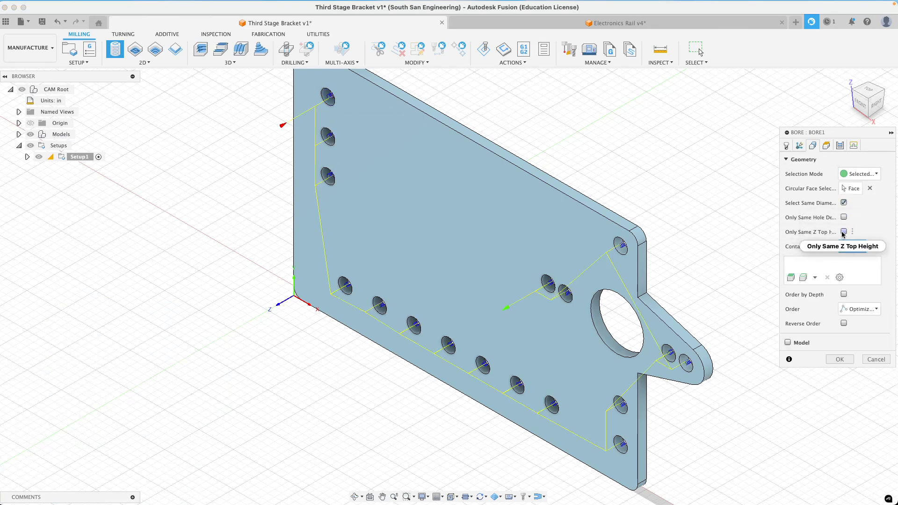
click(844, 232)
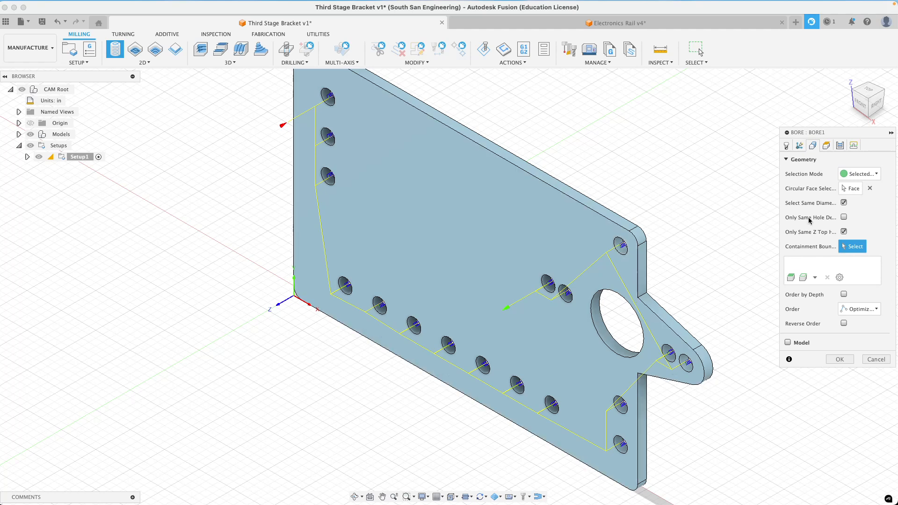
Check the bore's heights from the side plus its passes and linking settings, and confirm the operation to generate the toolpath.
click(826, 147)
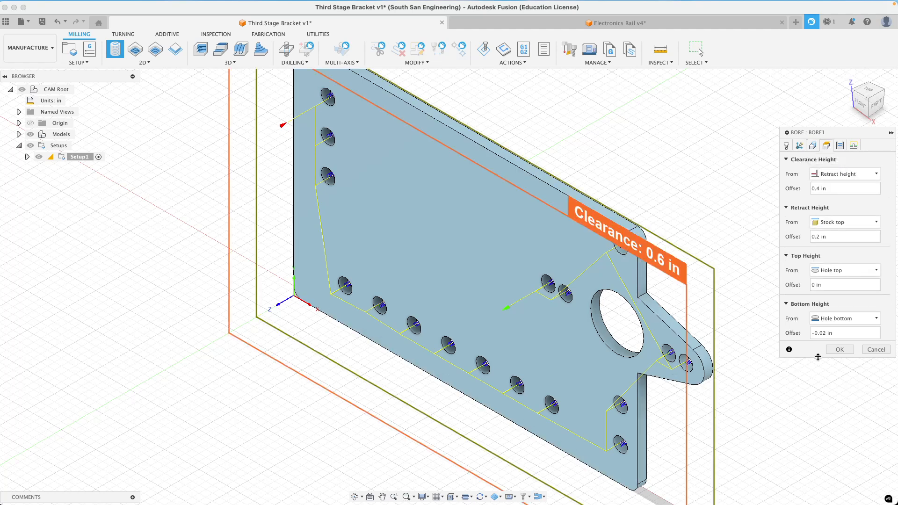
click(879, 105)
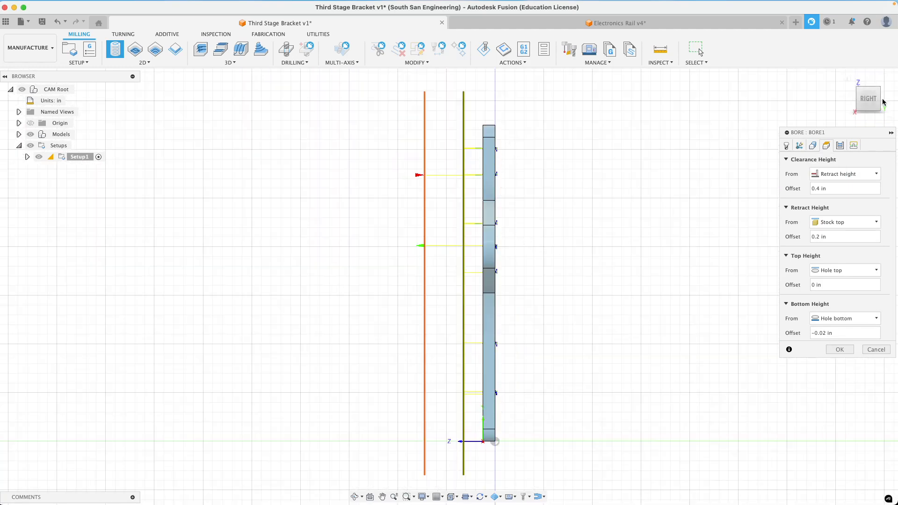
click(840, 146)
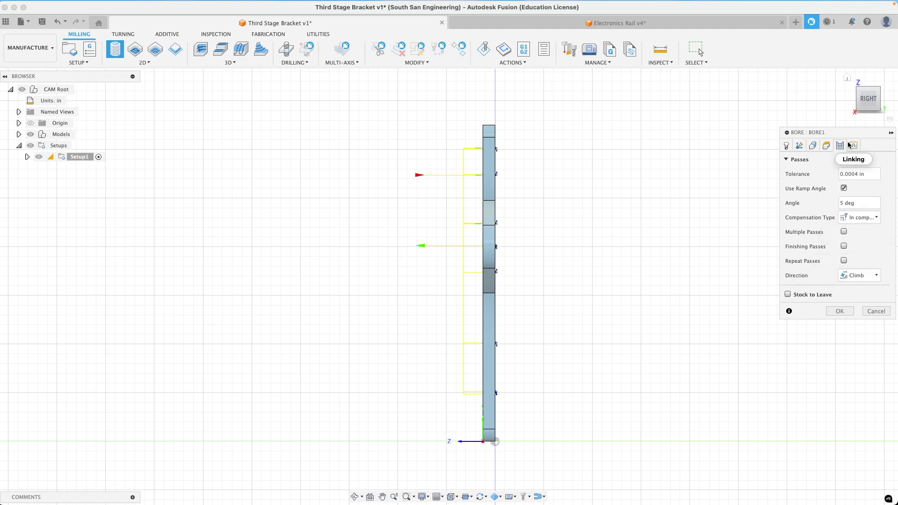
click(826, 145)
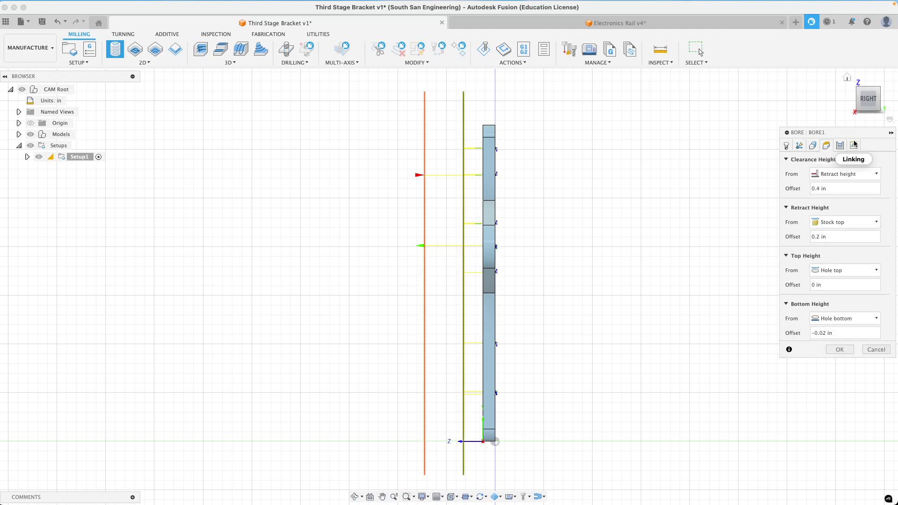
click(812, 145)
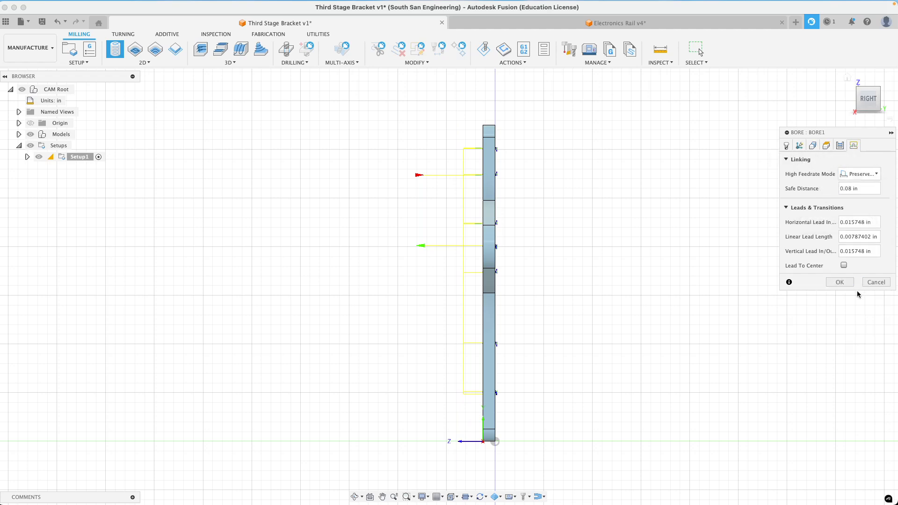
click(840, 282)
click(848, 80)
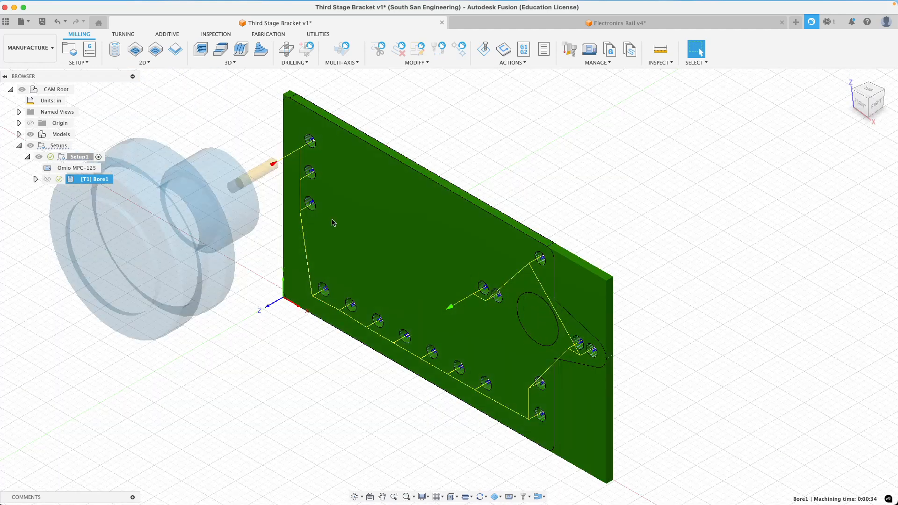
Add a 2D Pocket operation to the setup with the 4 mm flat end mill, selecting the large hole's back edge as the contour.
click(79, 156)
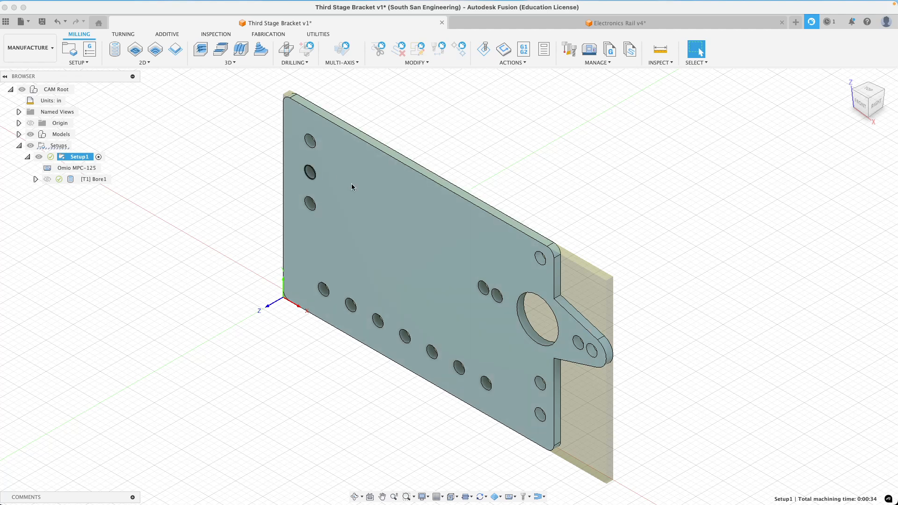
click(149, 63)
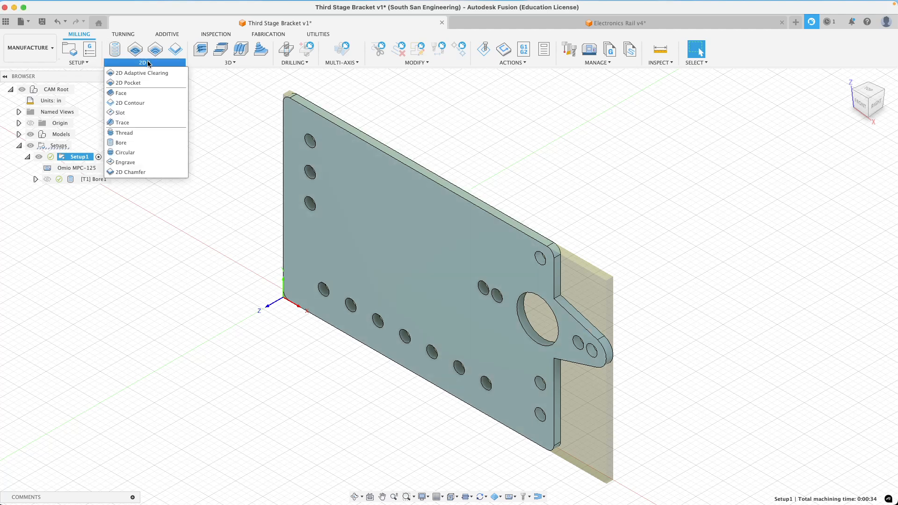
click(153, 64)
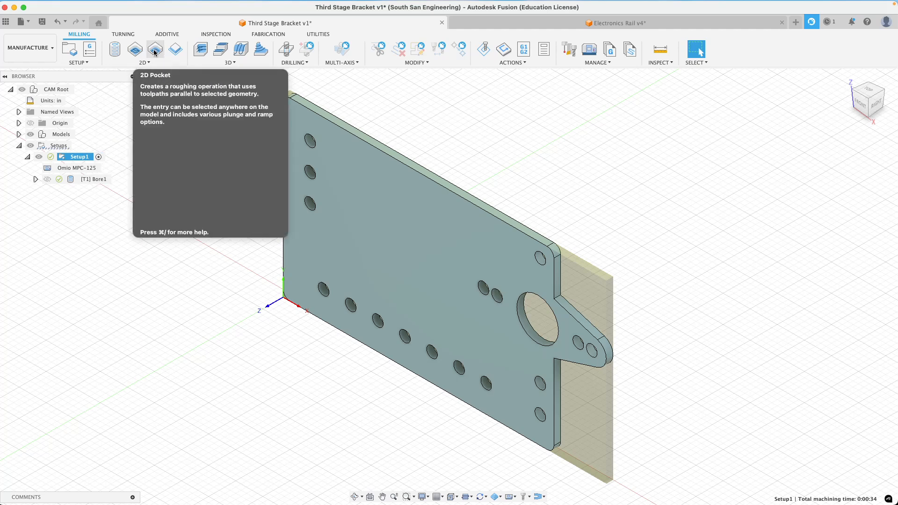
click(155, 50)
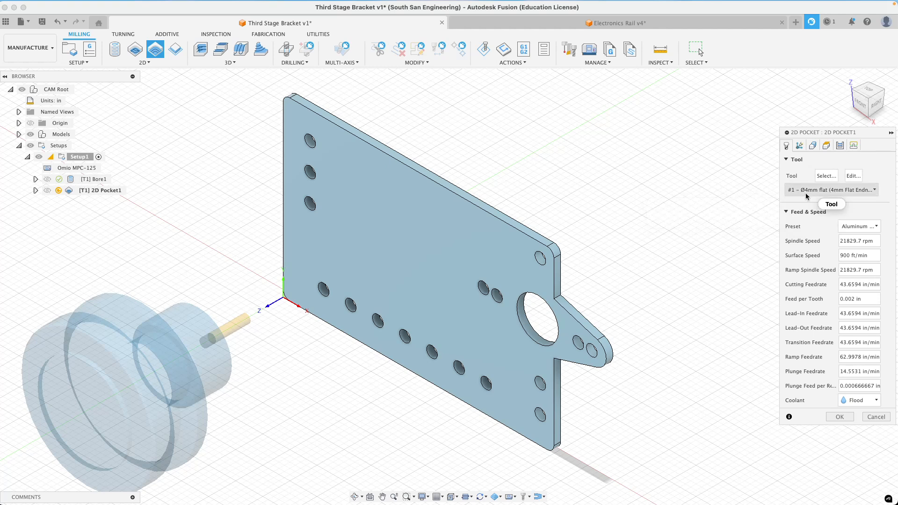
click(813, 146)
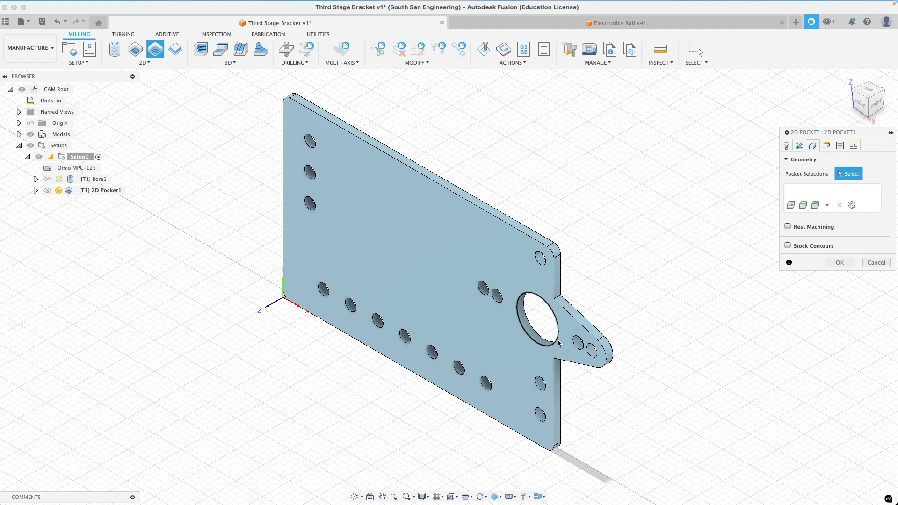
click(533, 333)
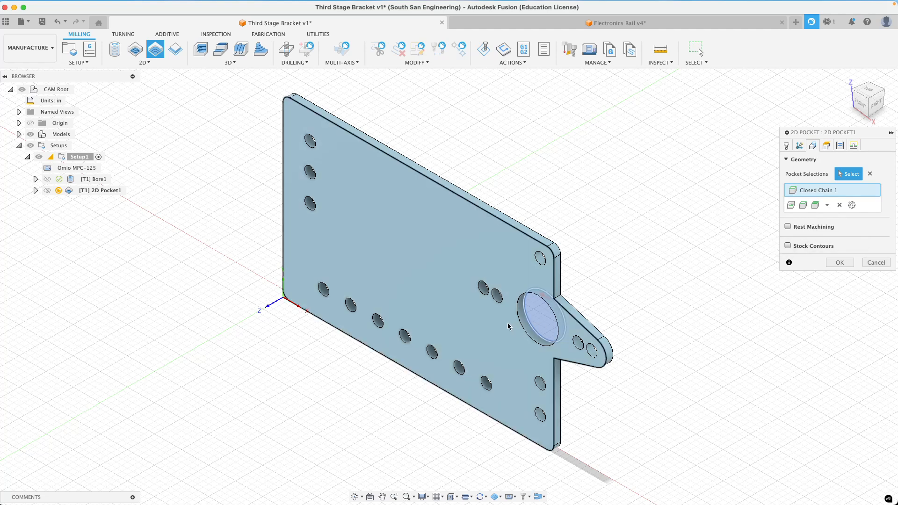
Review the pocket's height planes from the side and its pass settings.
click(827, 146)
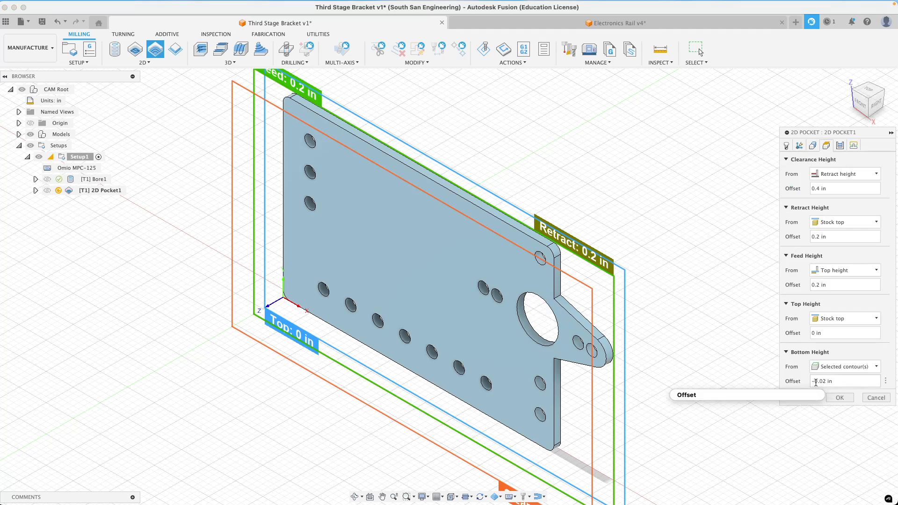
click(878, 105)
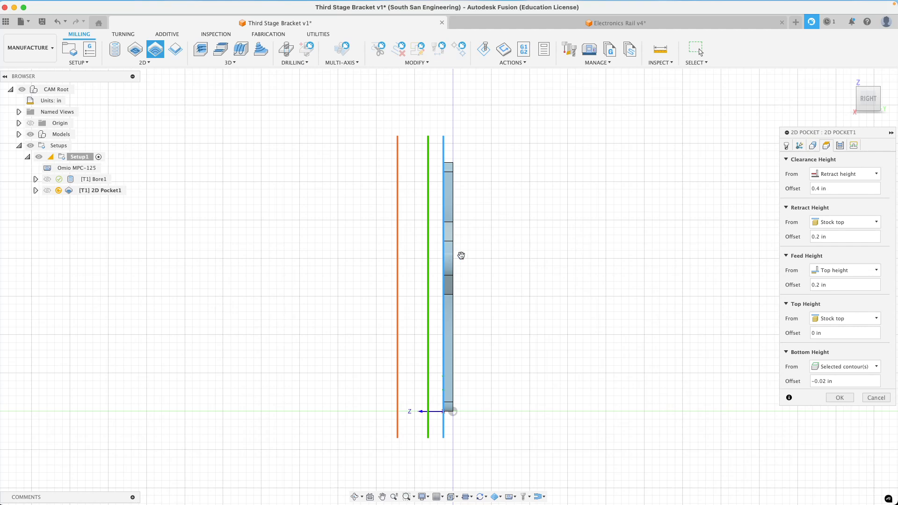
click(840, 146)
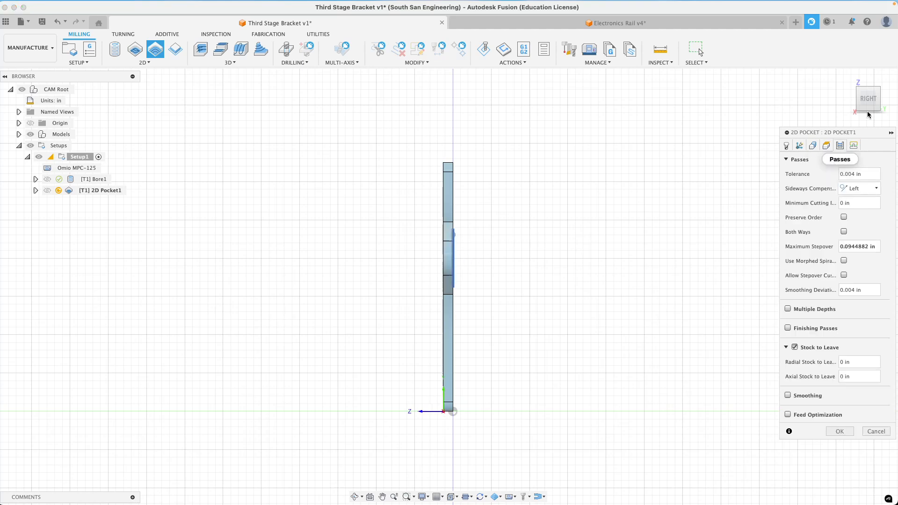
click(847, 77)
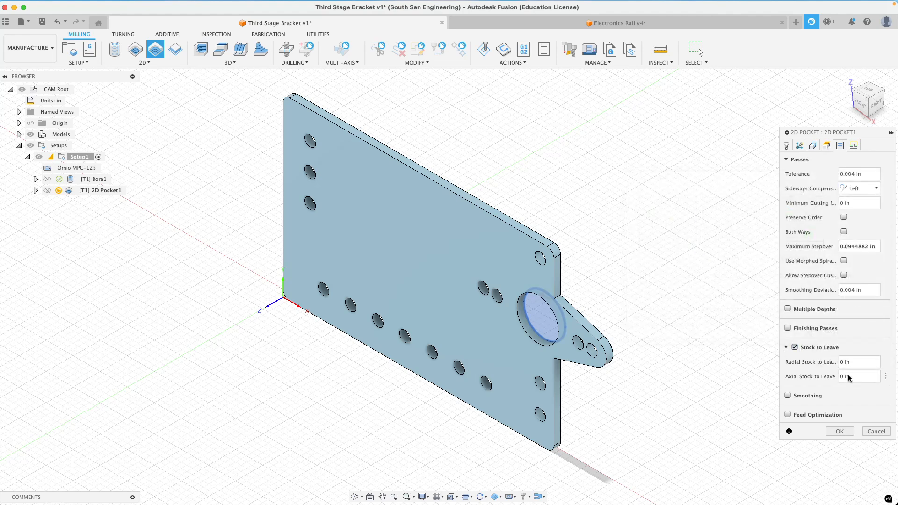
Try disabling stock to leave and enabling finishing passes for the pocket, and restore both options.
click(795, 348)
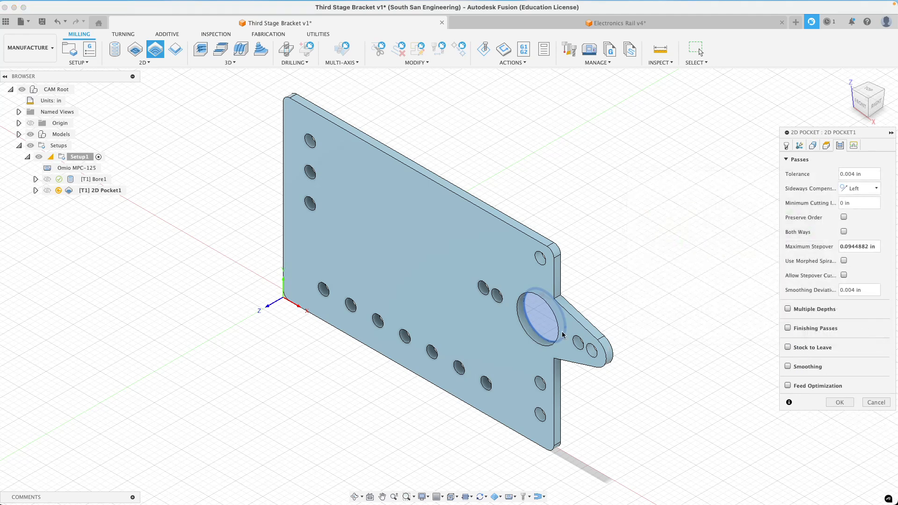
click(788, 328)
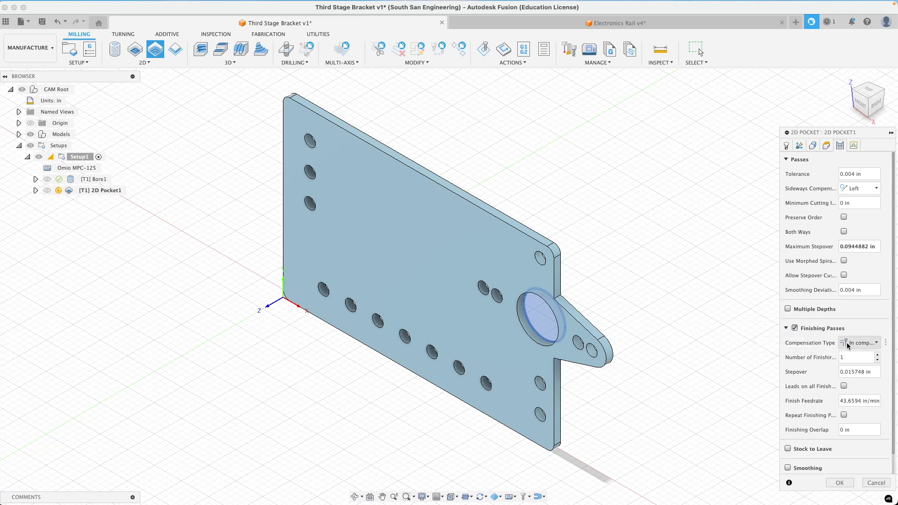
click(795, 328)
click(788, 347)
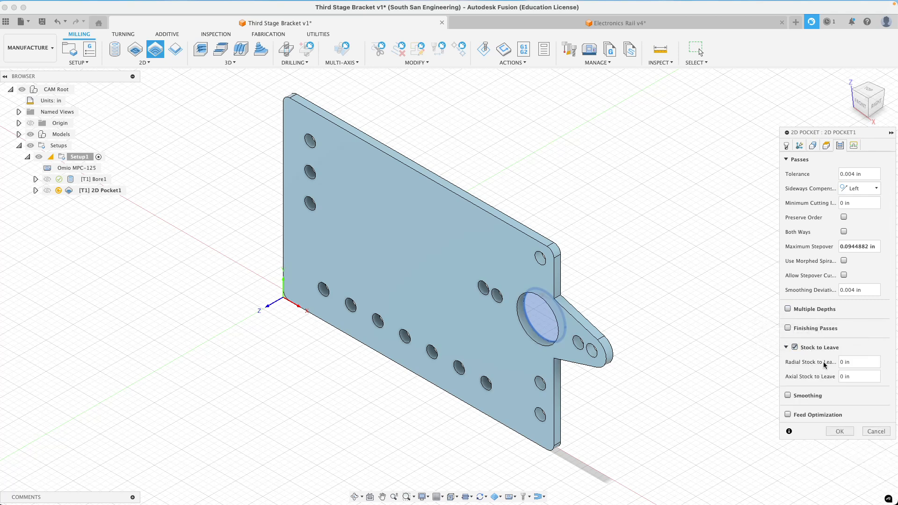
Turn off stock to leave for the pocket, check its linking settings and confirm the operation to generate the toolpath.
mouse_move(847, 364)
click(795, 347)
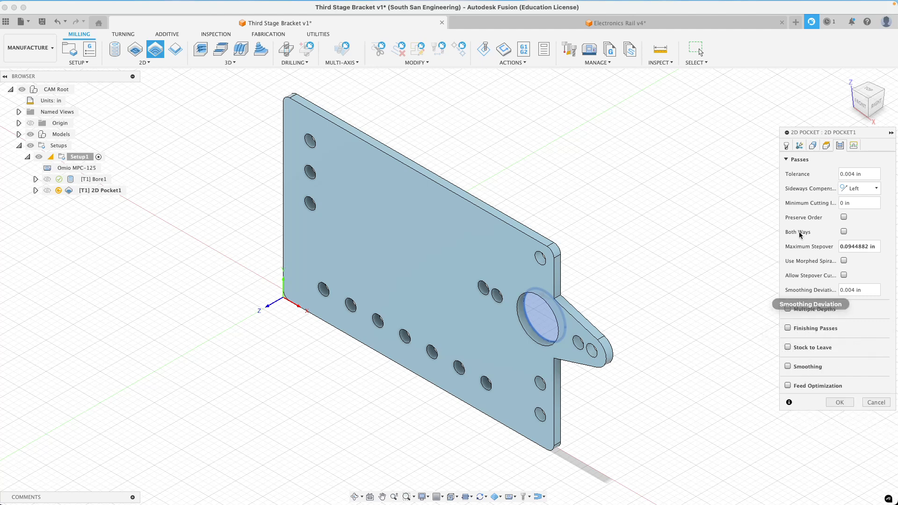
click(853, 146)
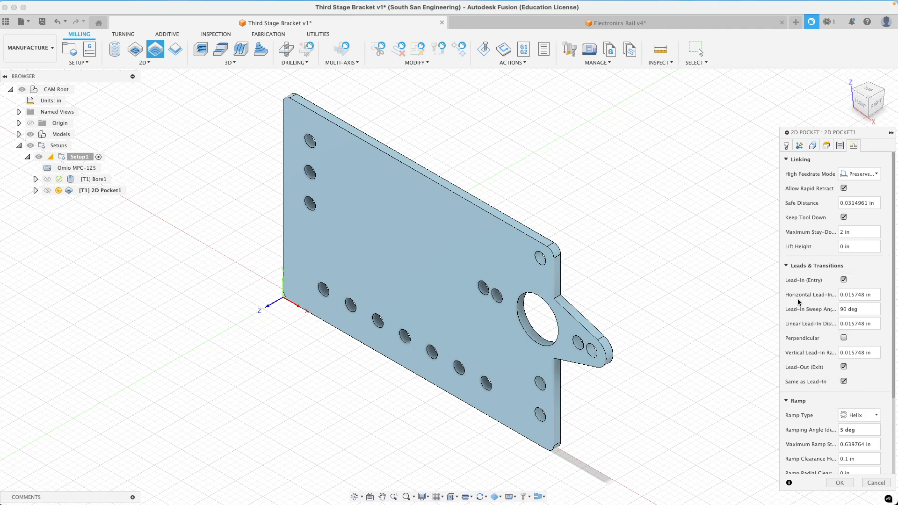
scroll(798, 302, down, 3)
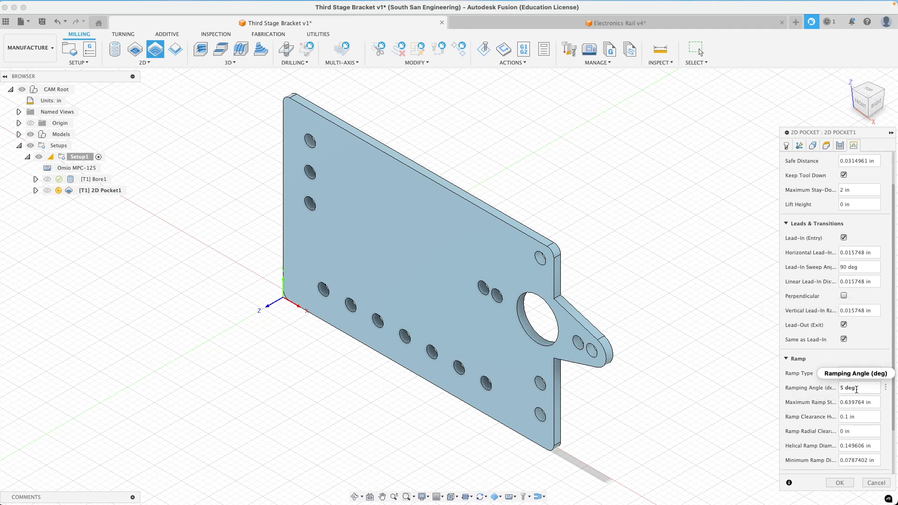
scroll(855, 391, up, 3)
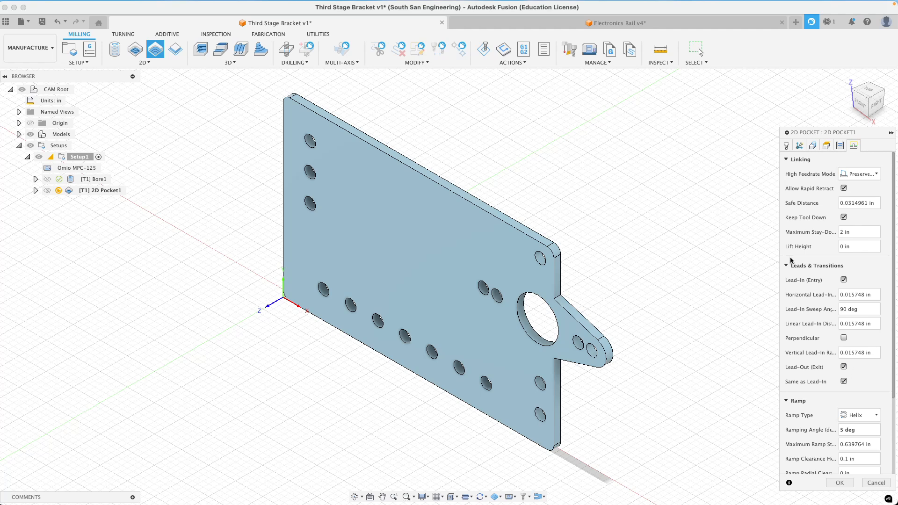
click(838, 483)
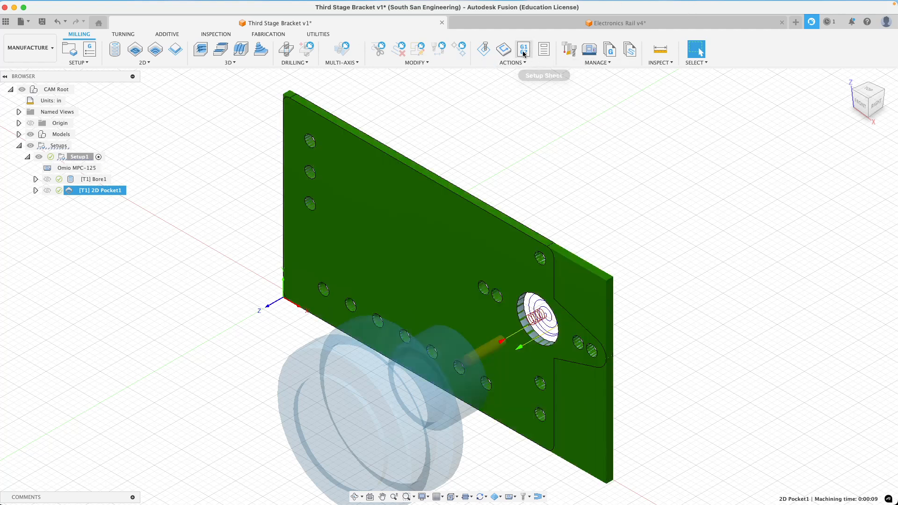
Simulate the 2D Pocket toolpath at an adjusted playback speed and exit the simulation.
click(483, 49)
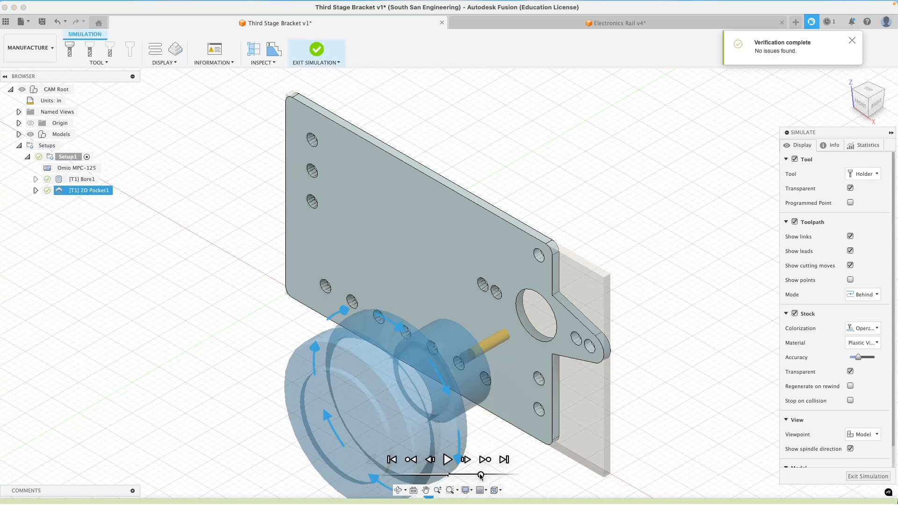
drag(480, 475, 476, 477)
click(447, 460)
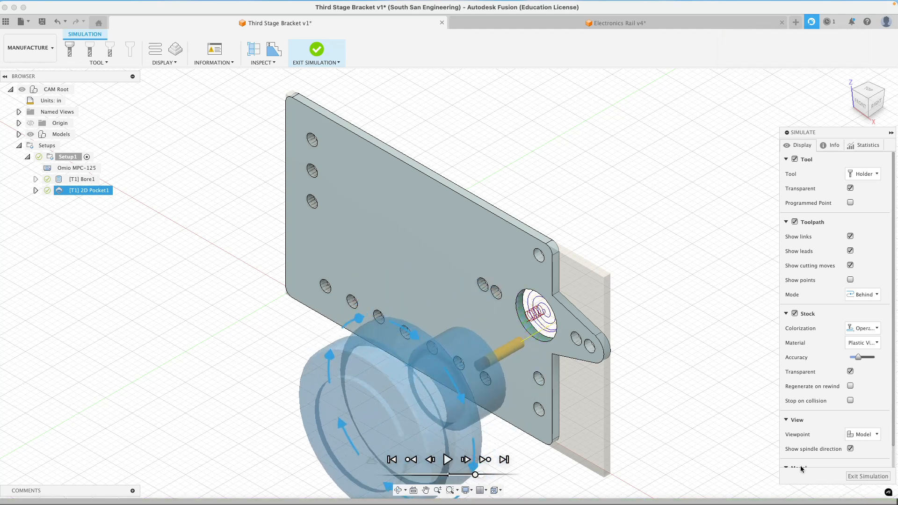
click(854, 476)
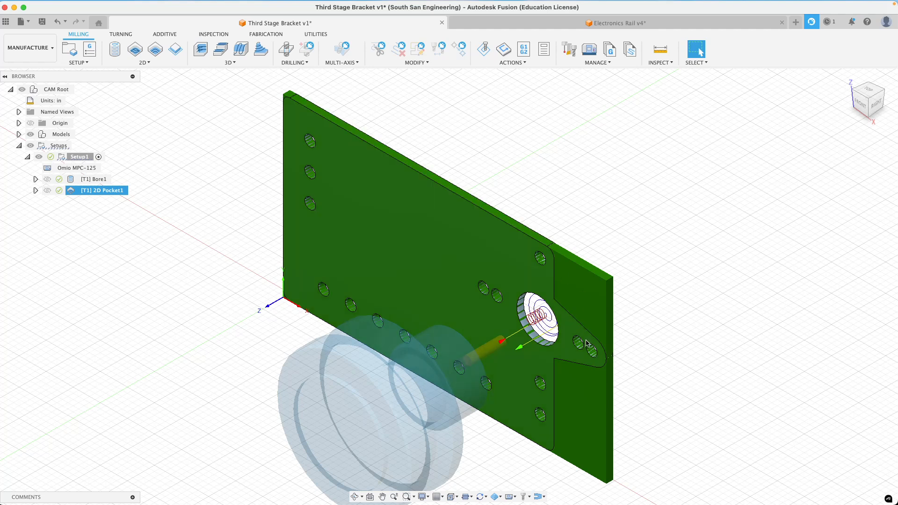
Add a 2D Contour operation with the 4 mm flat end mill, selecting the bracket's outer back edge as the contour.
click(205, 153)
click(133, 63)
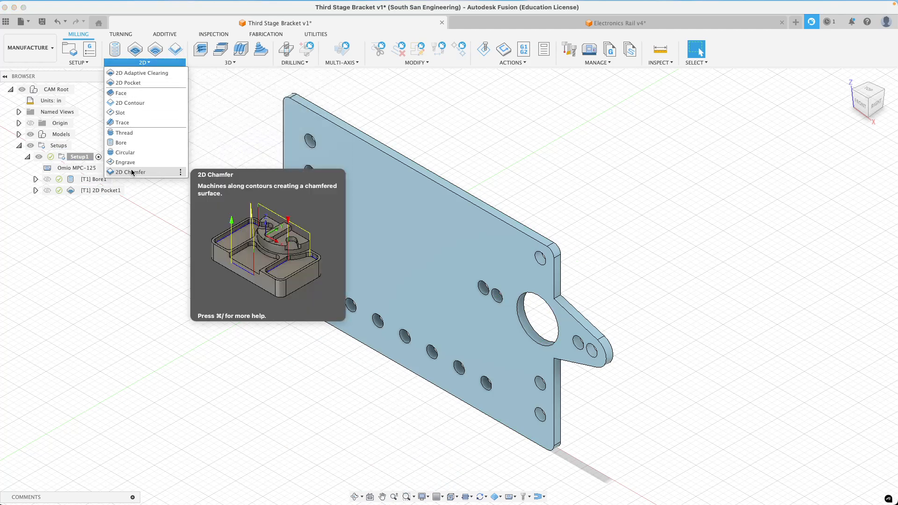
click(175, 49)
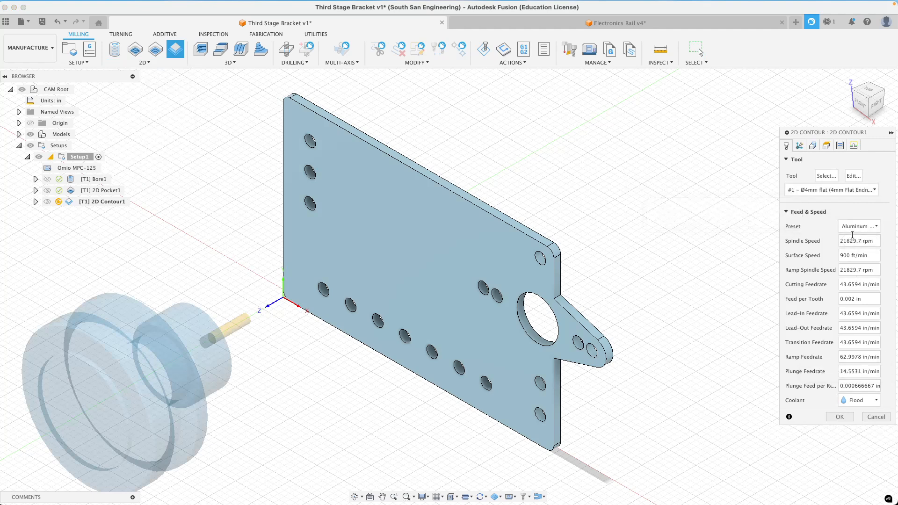
click(813, 146)
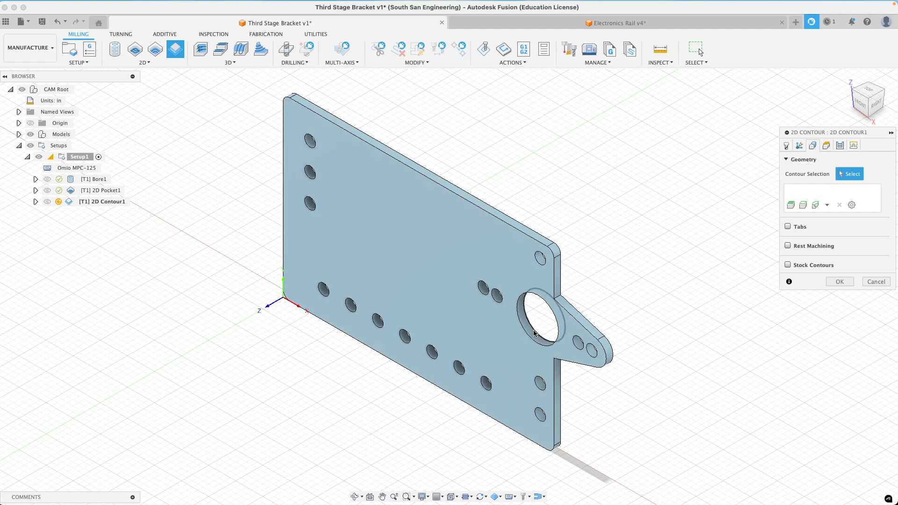
click(478, 201)
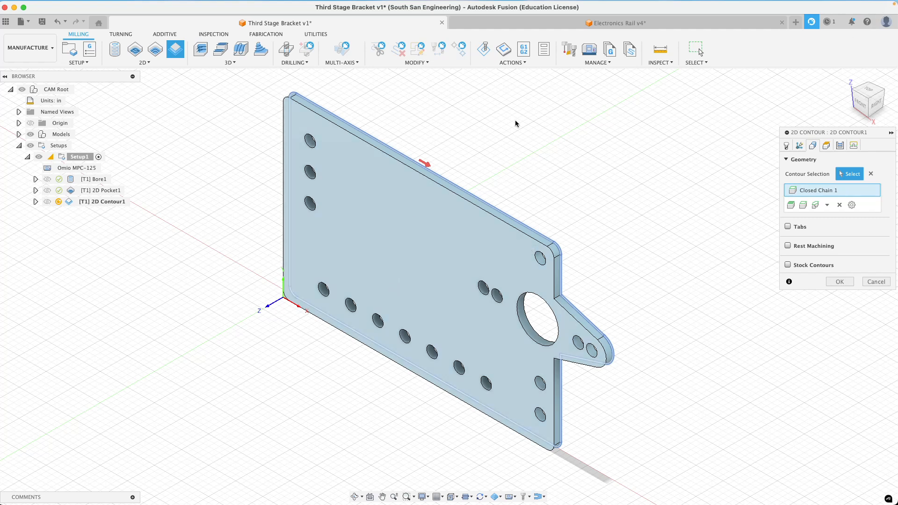
Enable rectangular tabs for the contour, positioned by number of tabs with 0 tabs per contour.
click(787, 226)
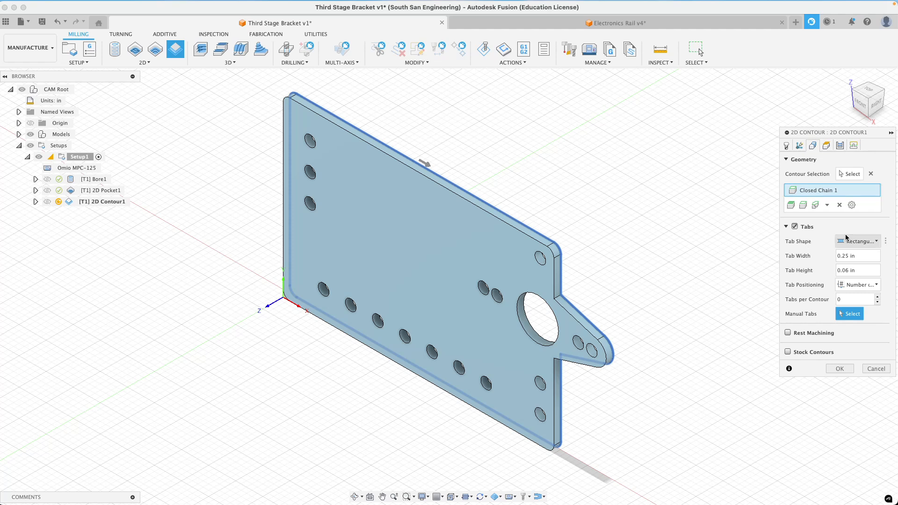
click(871, 241)
click(864, 254)
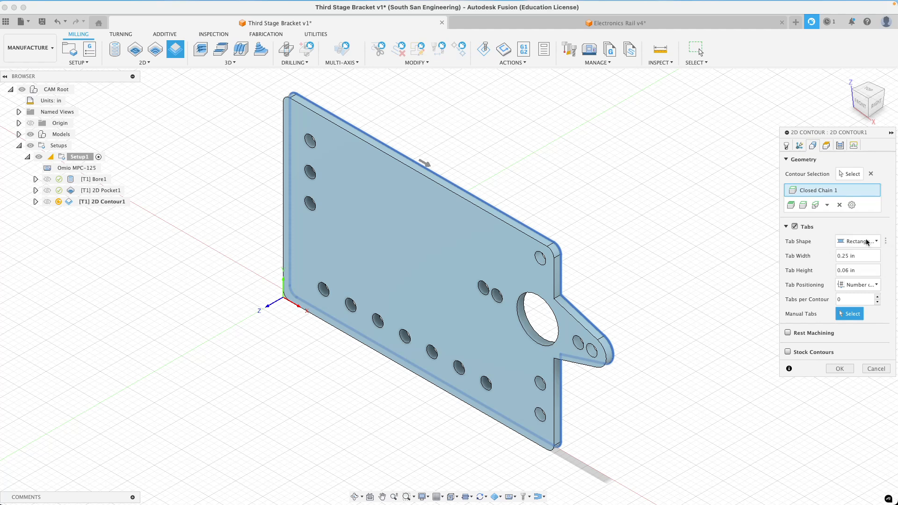
click(854, 285)
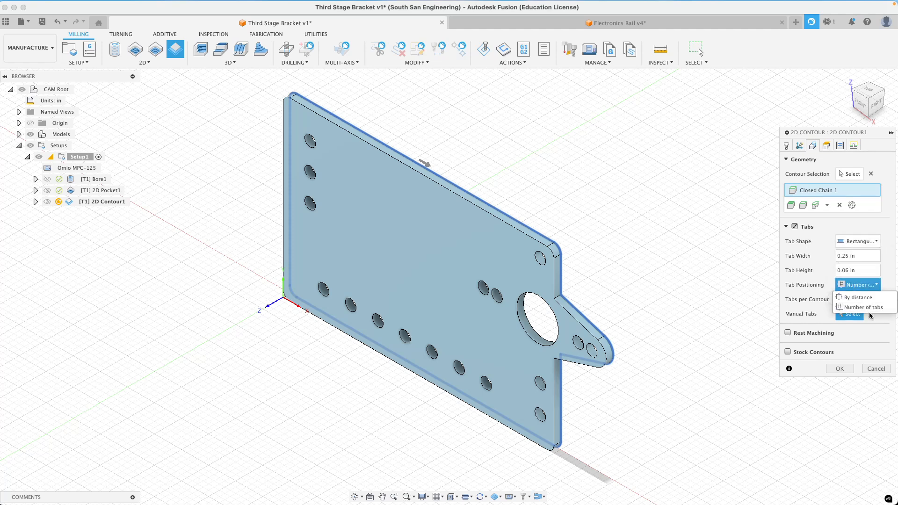
click(861, 285)
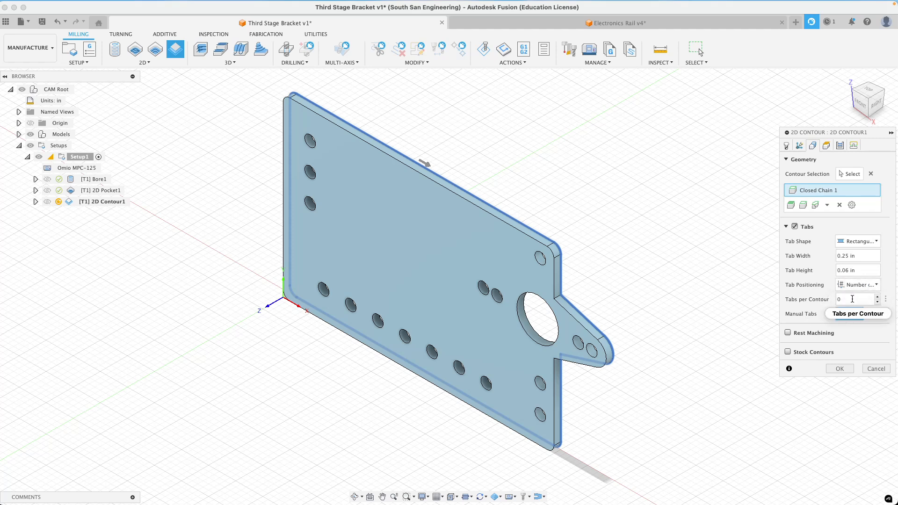
click(878, 303)
click(878, 303)
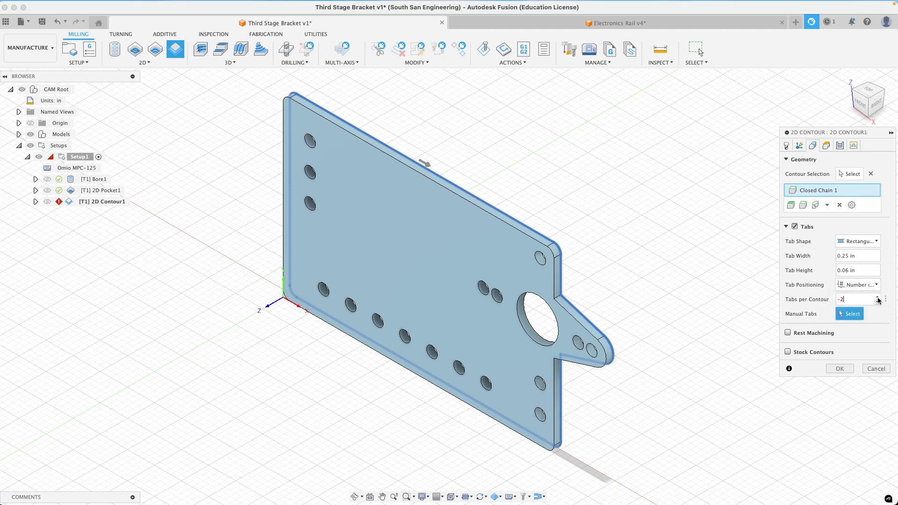
click(878, 300)
Place seven manual tabs on the outline: two each on the upper, lower and left edges, and one on the right edge below the protruding arm.
click(862, 99)
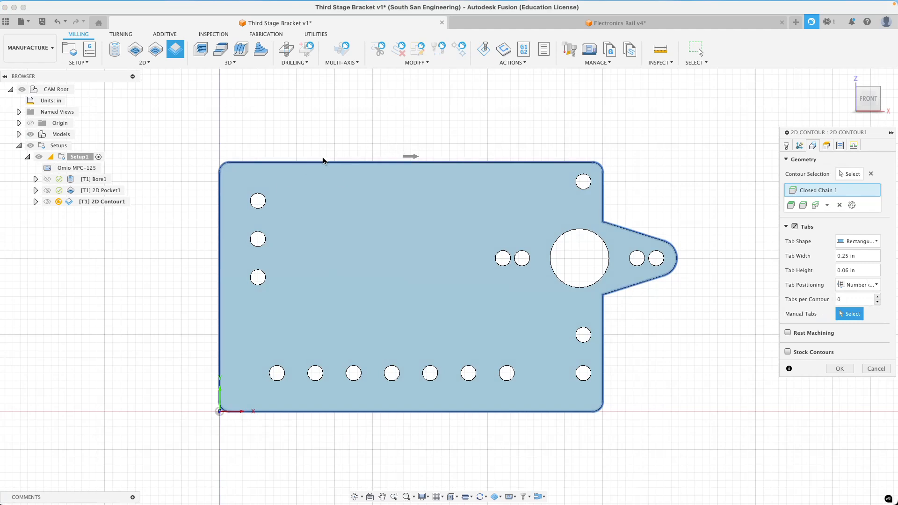
click(334, 162)
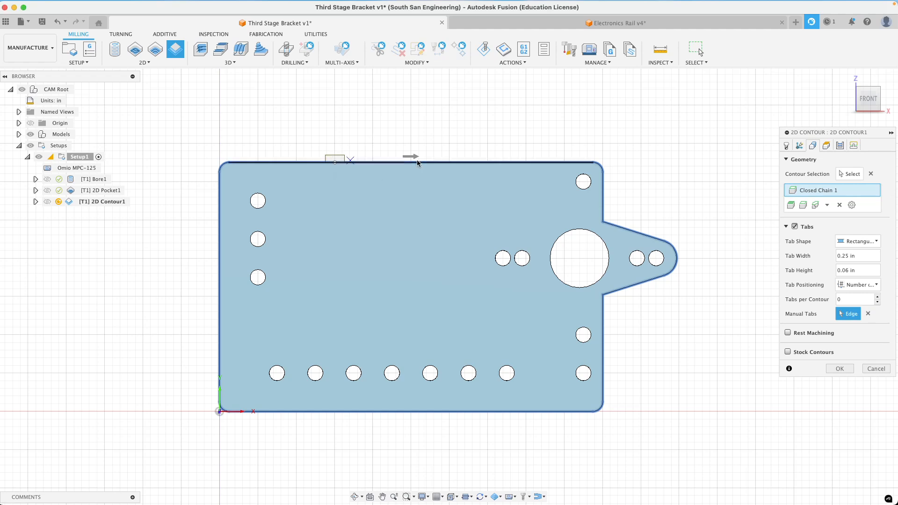
click(527, 161)
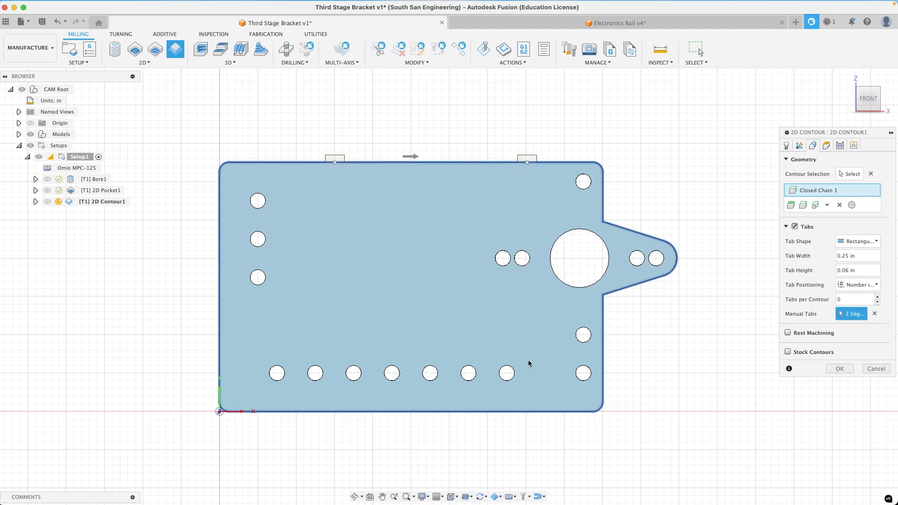
click(525, 412)
click(335, 412)
click(219, 353)
click(219, 219)
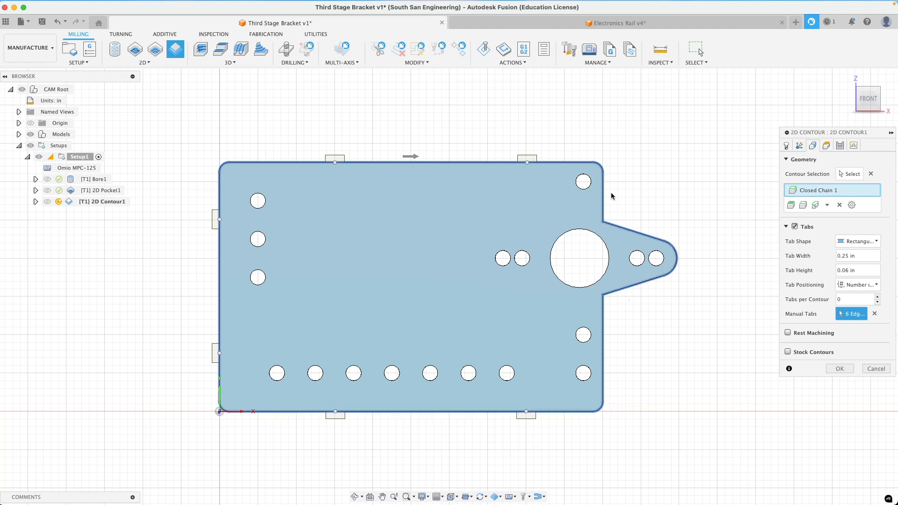
click(603, 354)
click(847, 78)
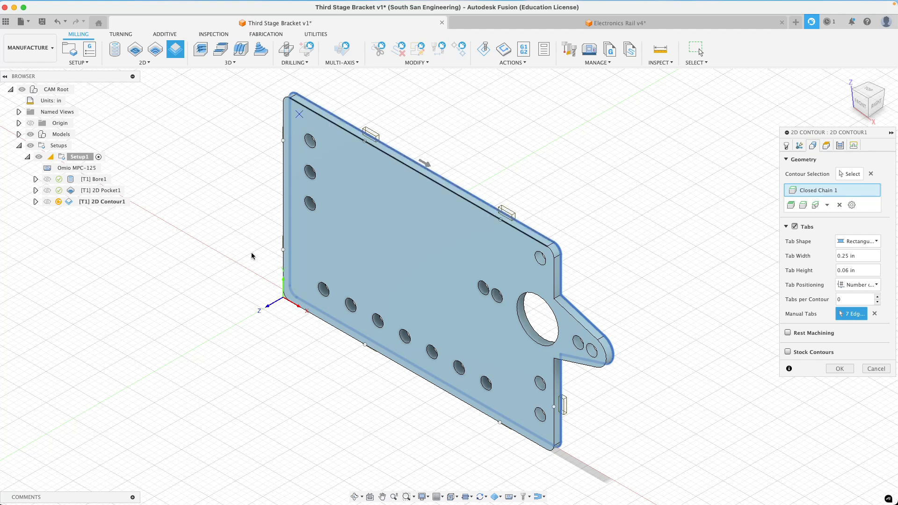
Review the 2D Contour's height planes, pass settings and linking settings.
click(827, 146)
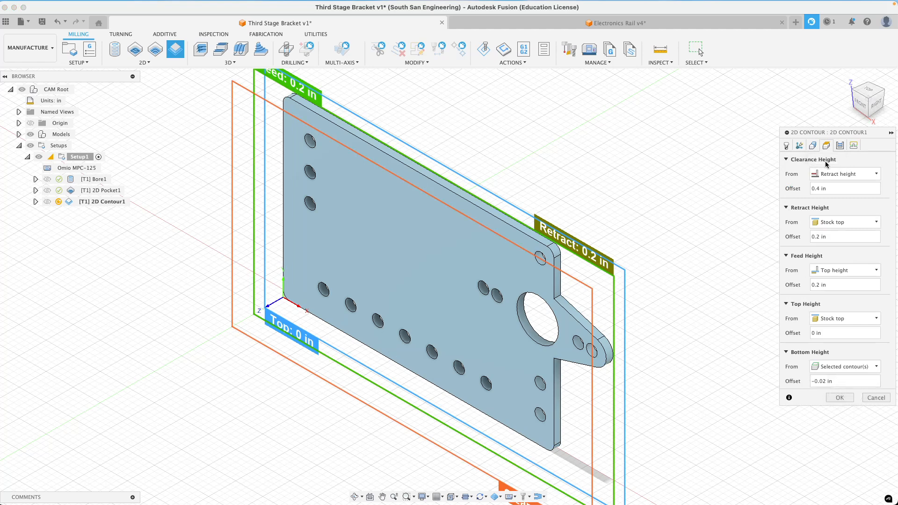
click(839, 145)
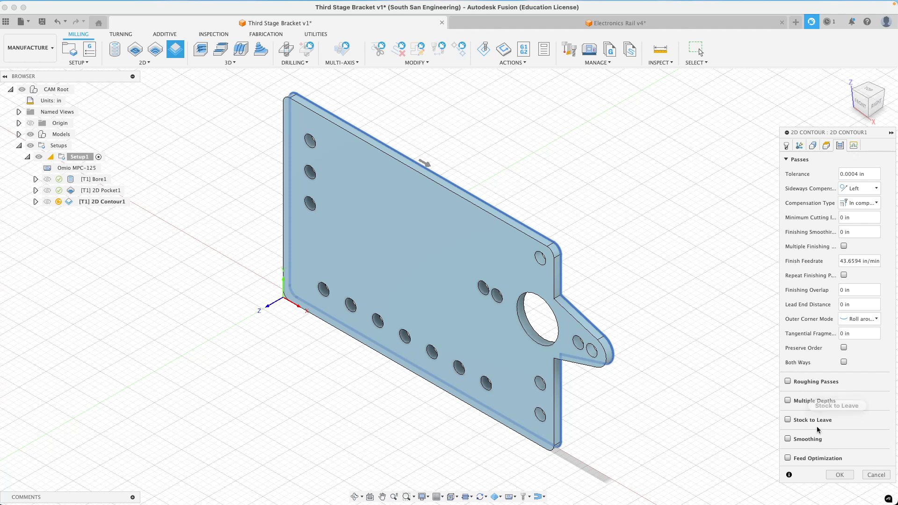
click(853, 146)
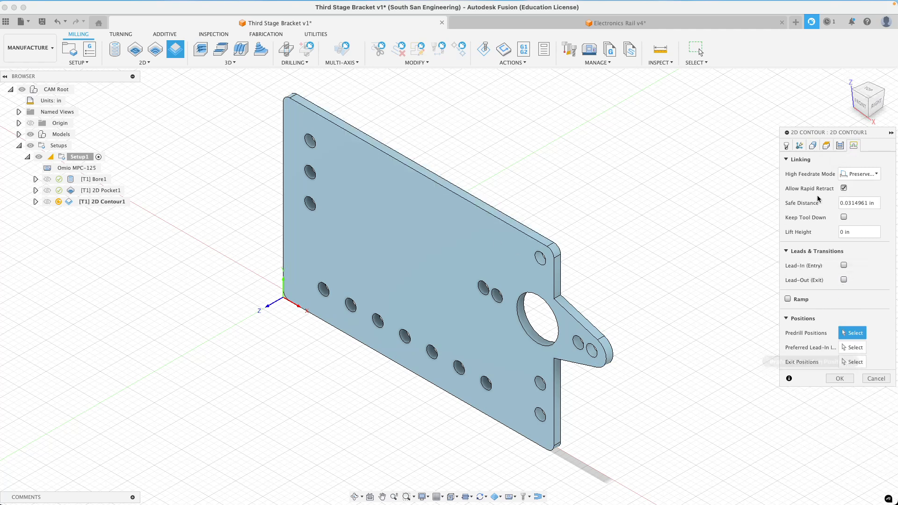
click(840, 146)
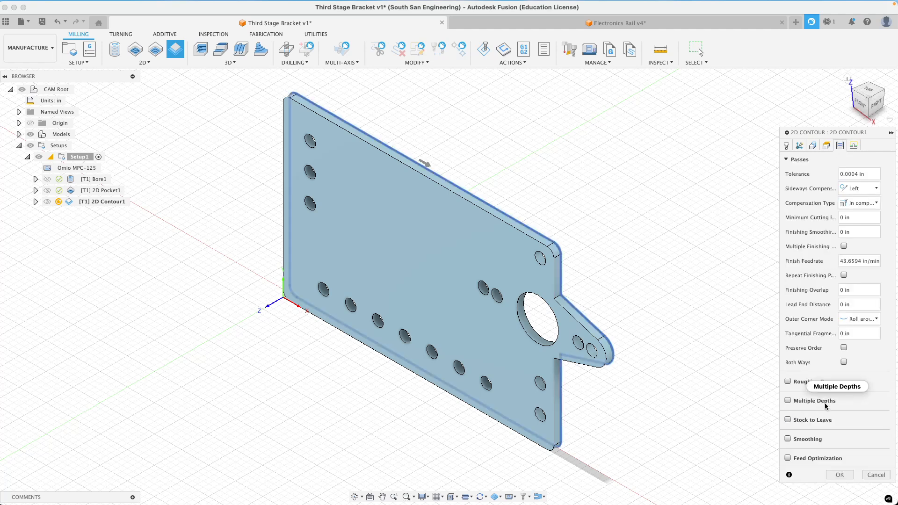
click(854, 146)
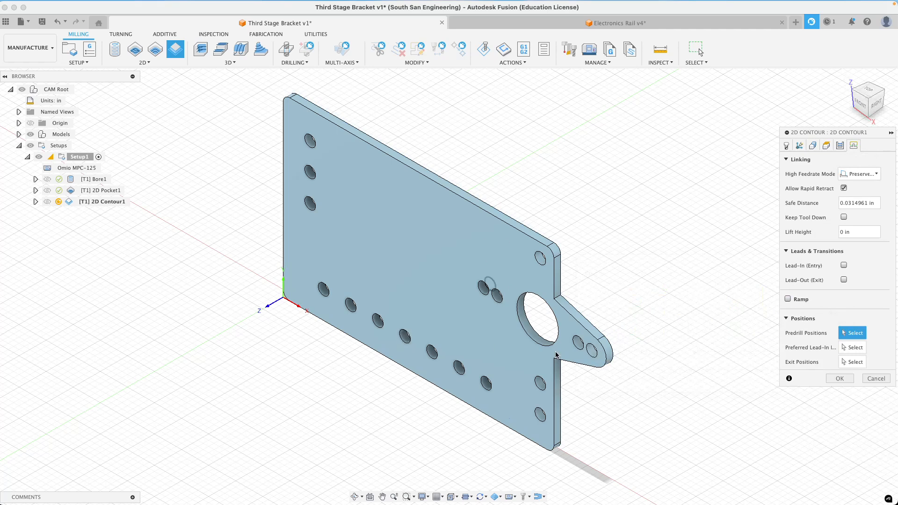
Enable lead-in and lead-out for the 2D Contour and confirm the operation to generate the toolpath.
click(844, 266)
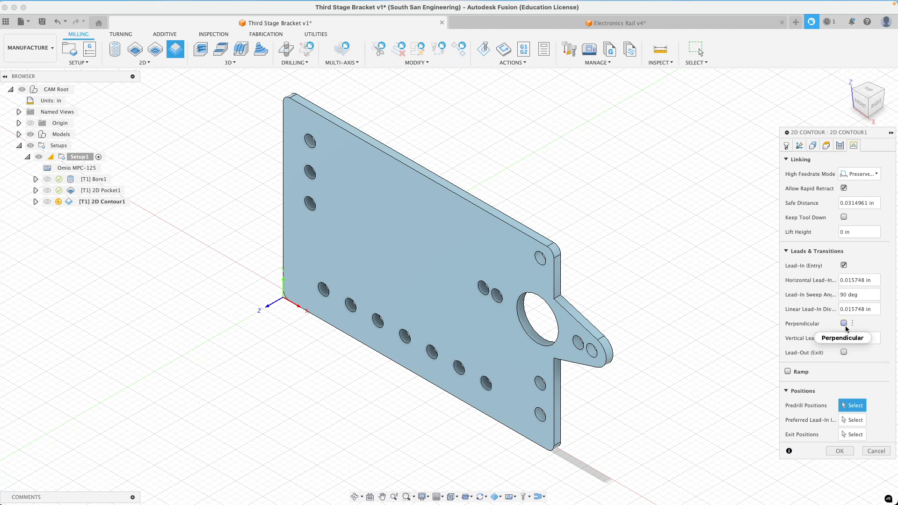
click(844, 353)
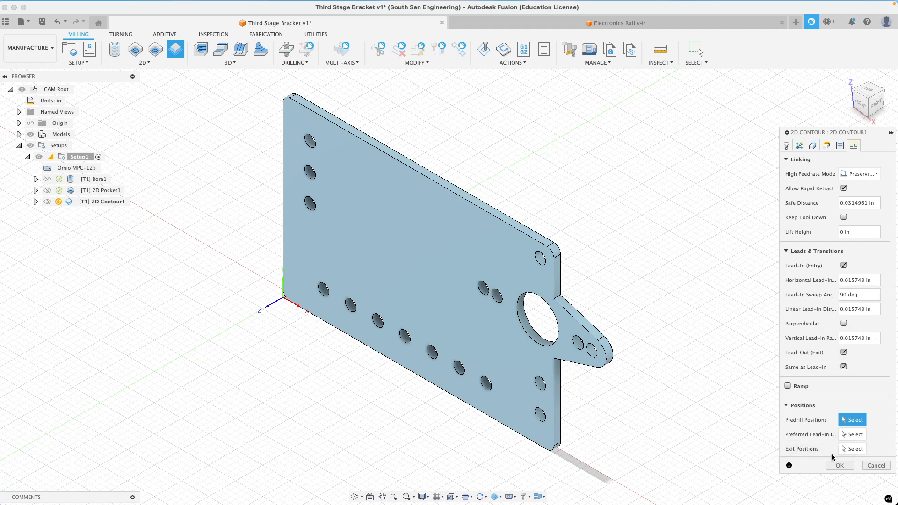
click(839, 465)
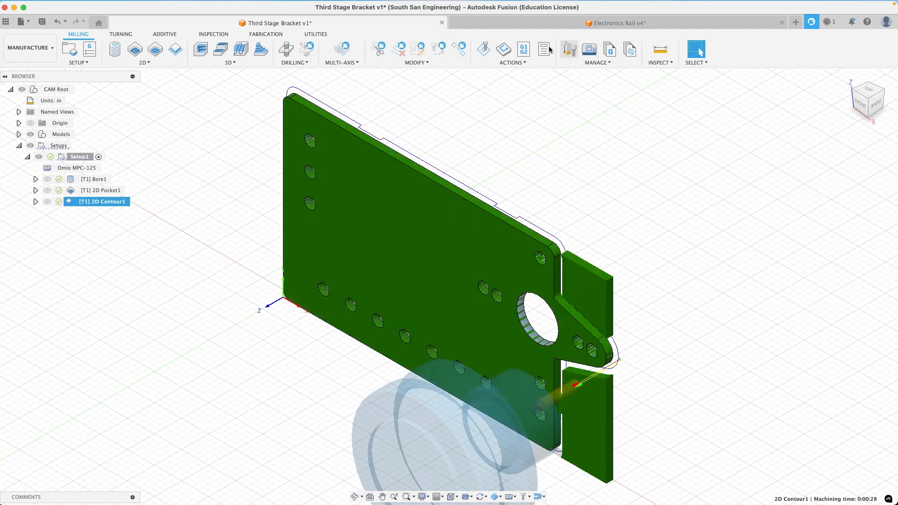
Simulate the 2D Contour toolpath, reduce the model opacity to inspect the cut and tabs, and exit the simulation.
click(483, 49)
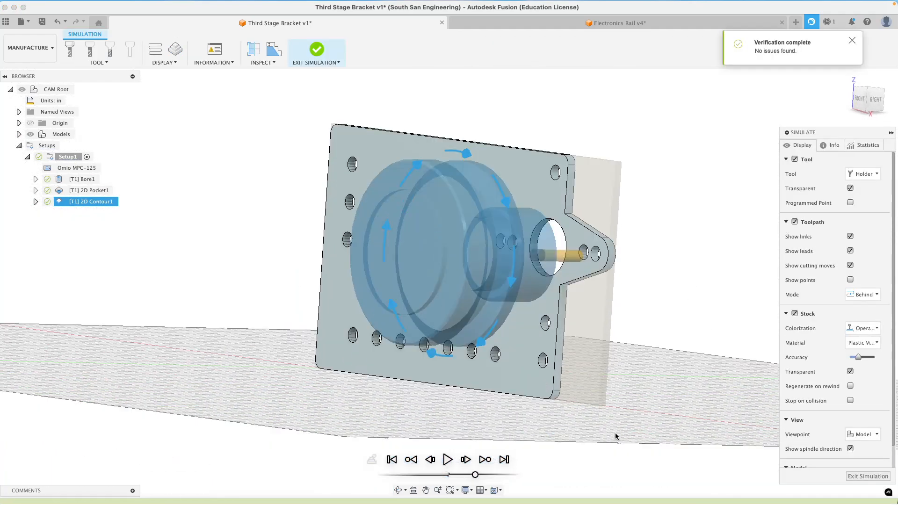
click(447, 459)
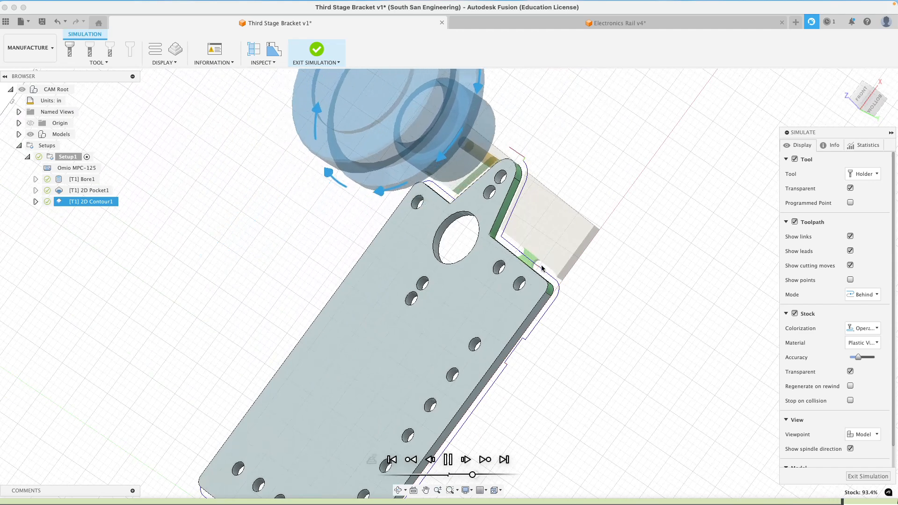
scroll(842, 439, down, 1)
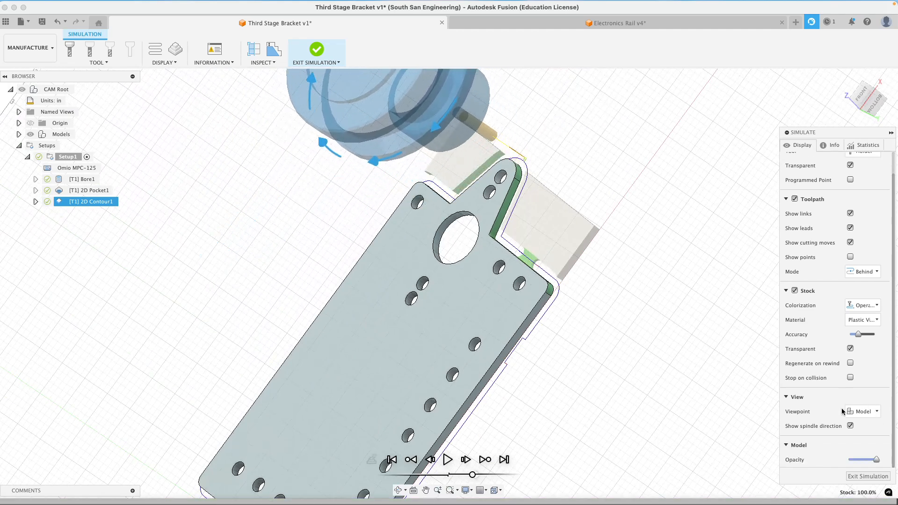
drag(872, 461, 859, 462)
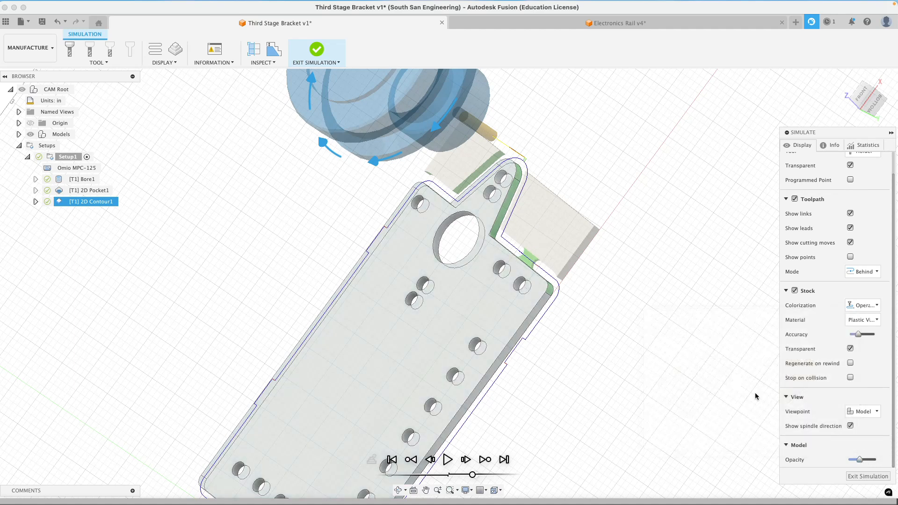
click(868, 476)
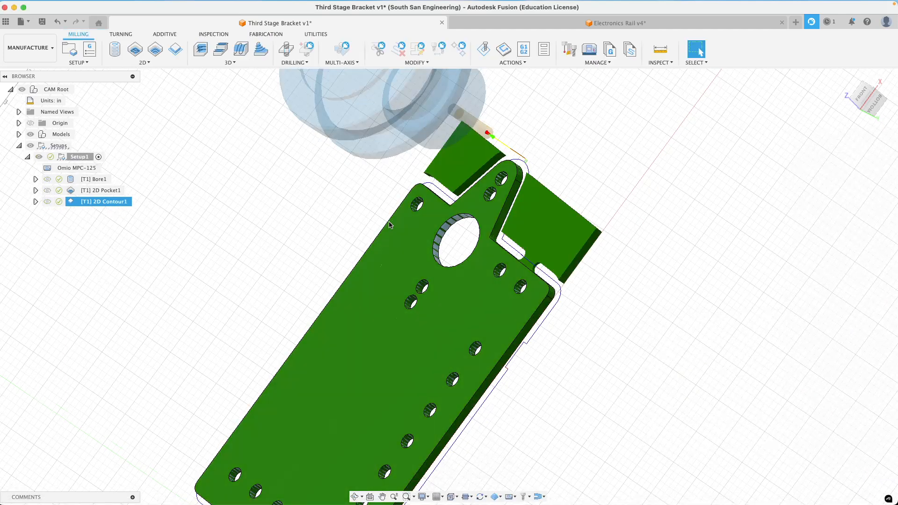
scroll(390, 226, down, 3)
double_click(80, 157)
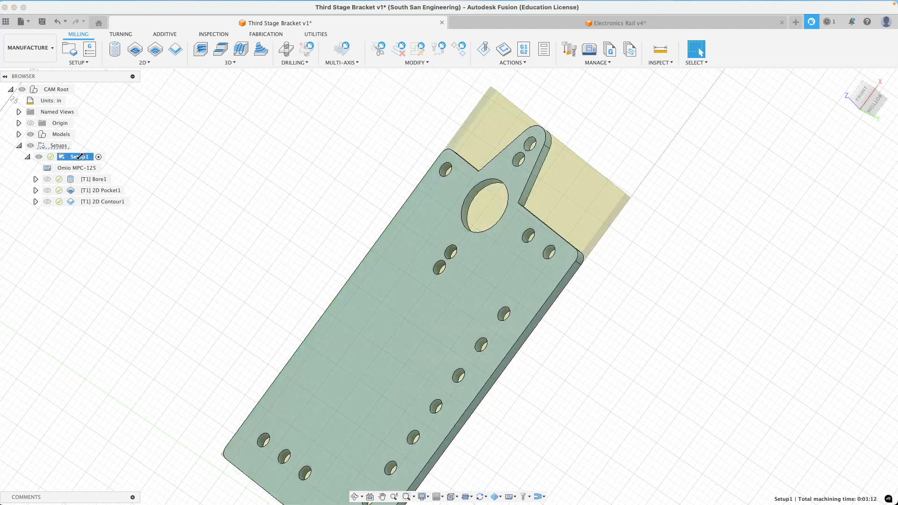
scroll(772, 469, up, 1)
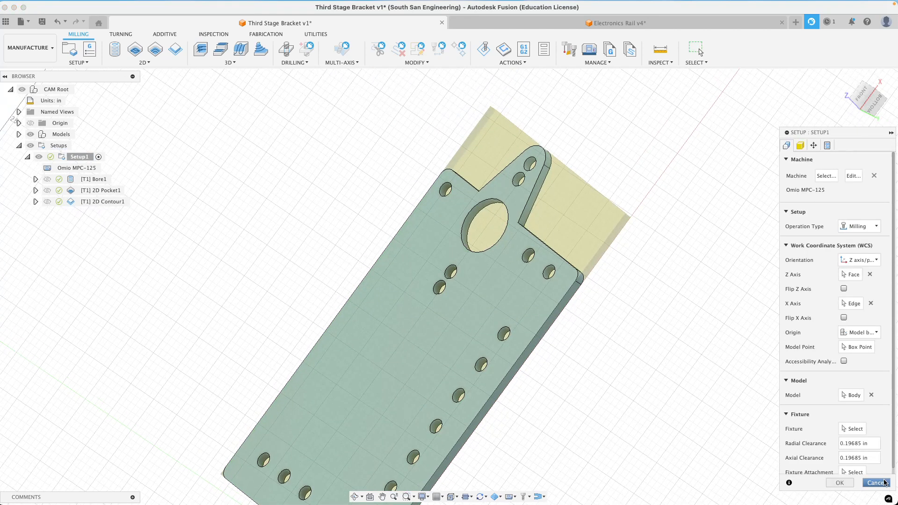
click(882, 481)
Rename the setup holding the bore, pocket and contour operations as Third Stage Bracket.
click(79, 159)
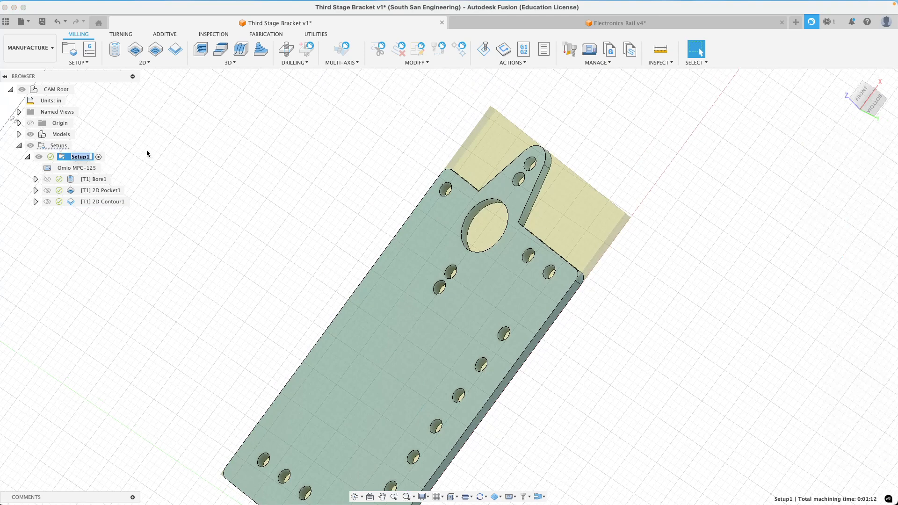
text(Third Stage Brack)
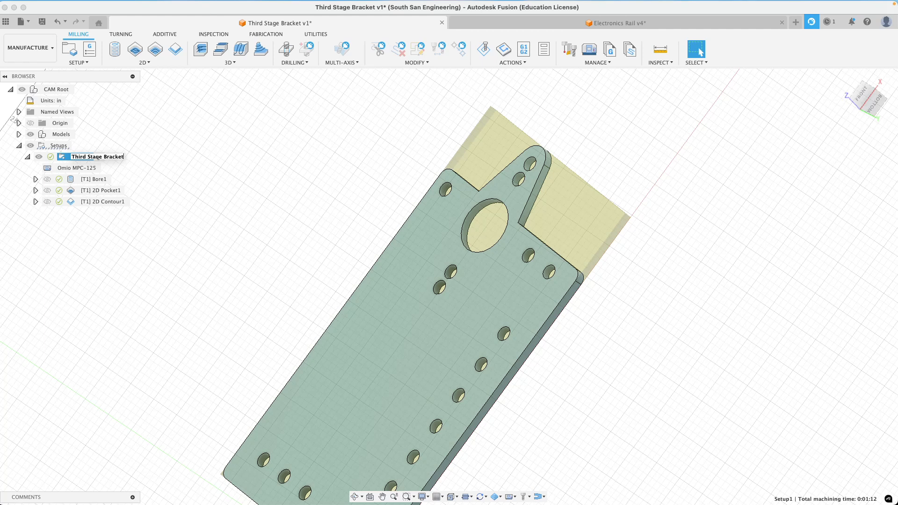
key(Return)
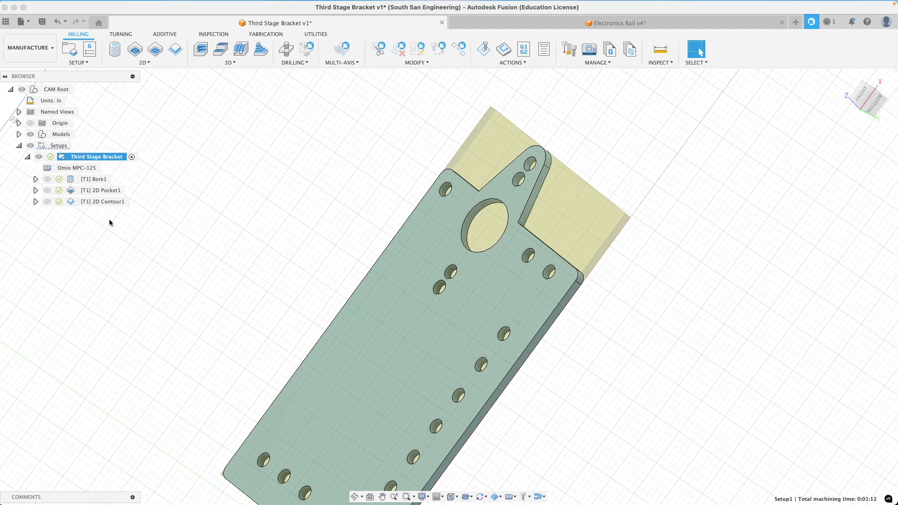
Look at the NC program settings for the Third Stage Bracket setup and close them without creating or posting a program.
click(89, 48)
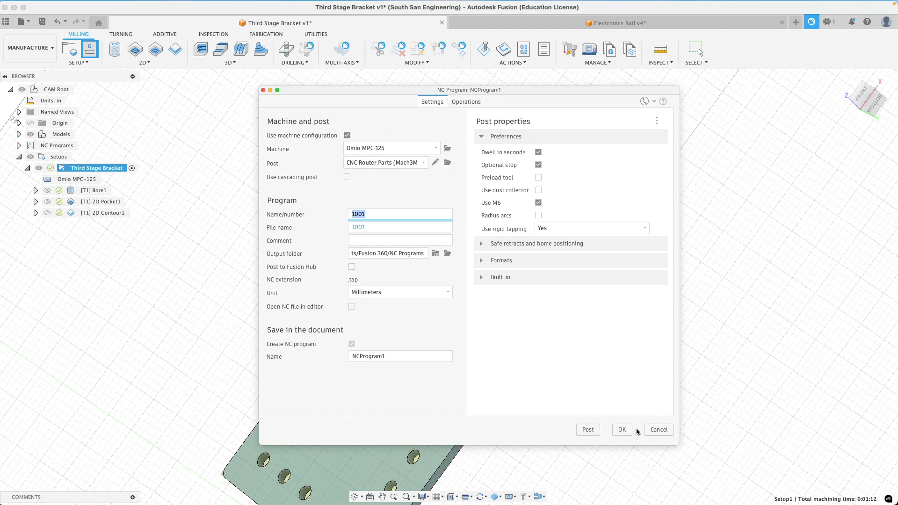
click(658, 429)
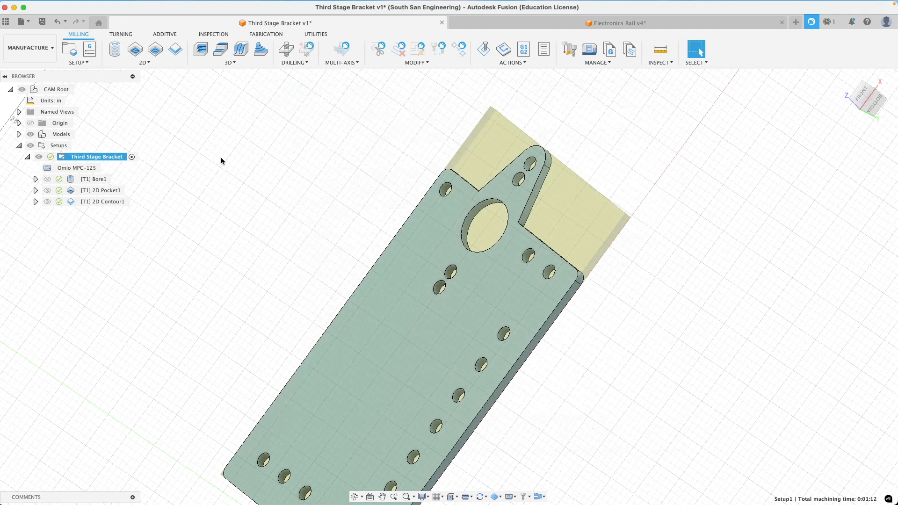
scroll(252, 177, down, 3)
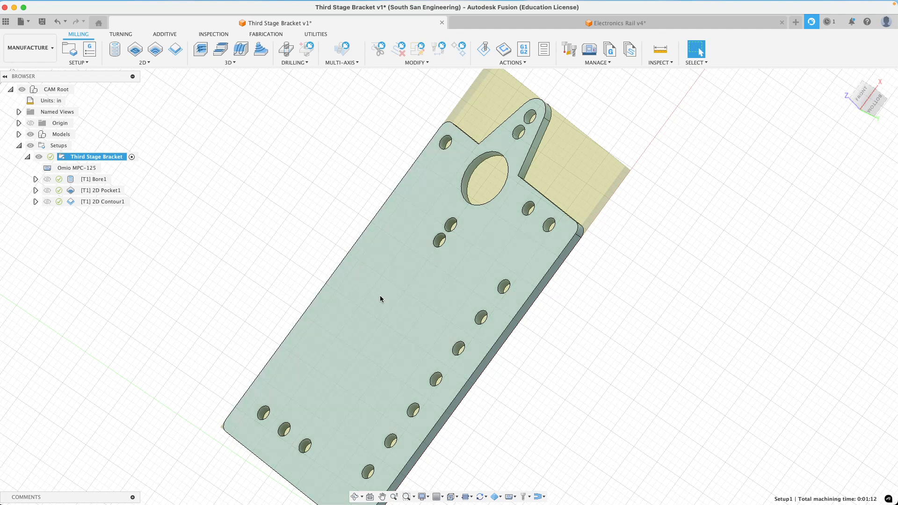
scroll(392, 404, down, 5)
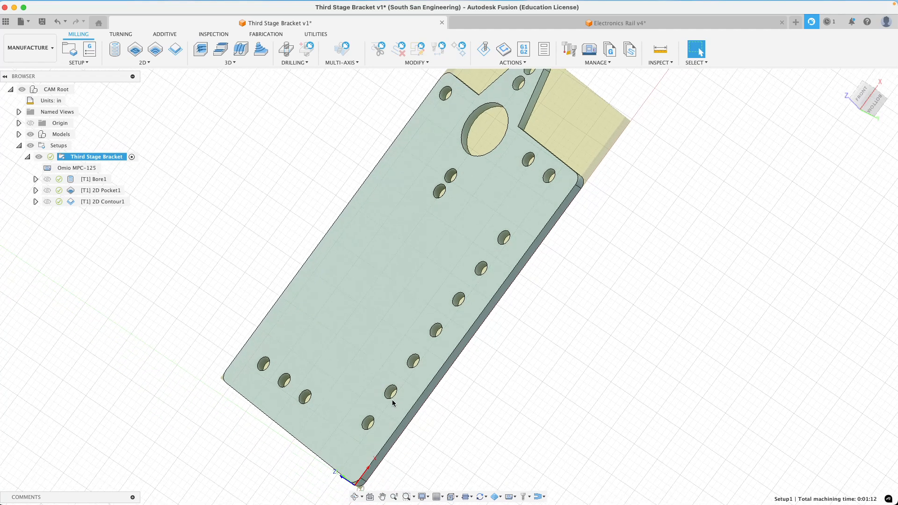